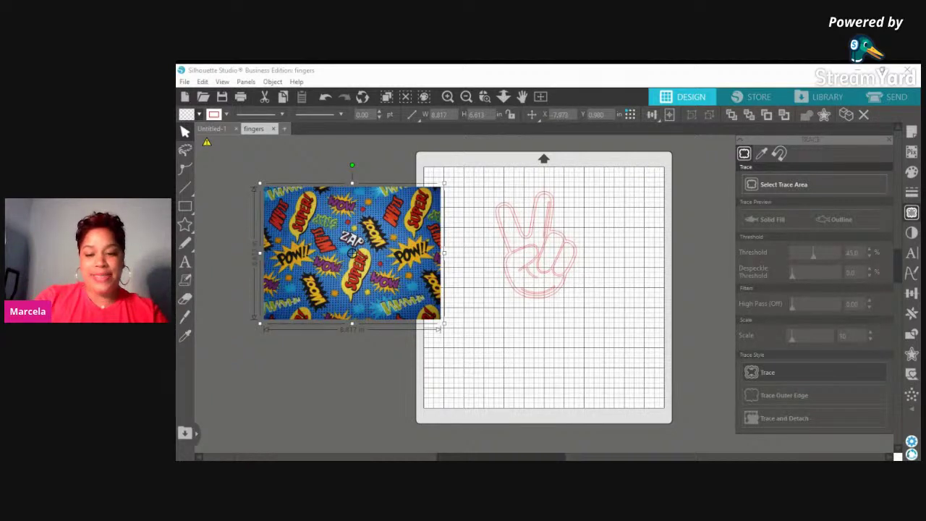
# Add the text WAY in capitals on the mat below the peace-sign hand
pyautogui.hotkey('alt', 'Tab')
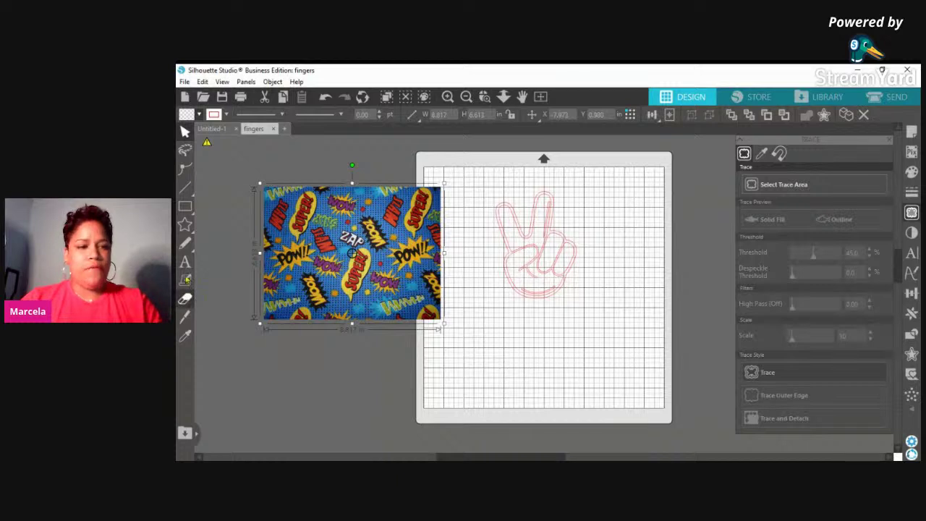
pyautogui.click(185, 243)
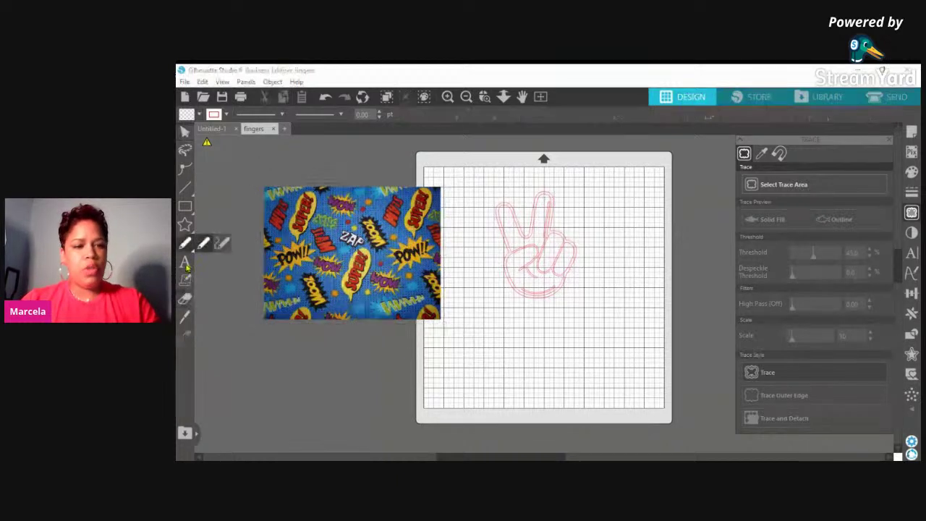
pyautogui.click(186, 265)
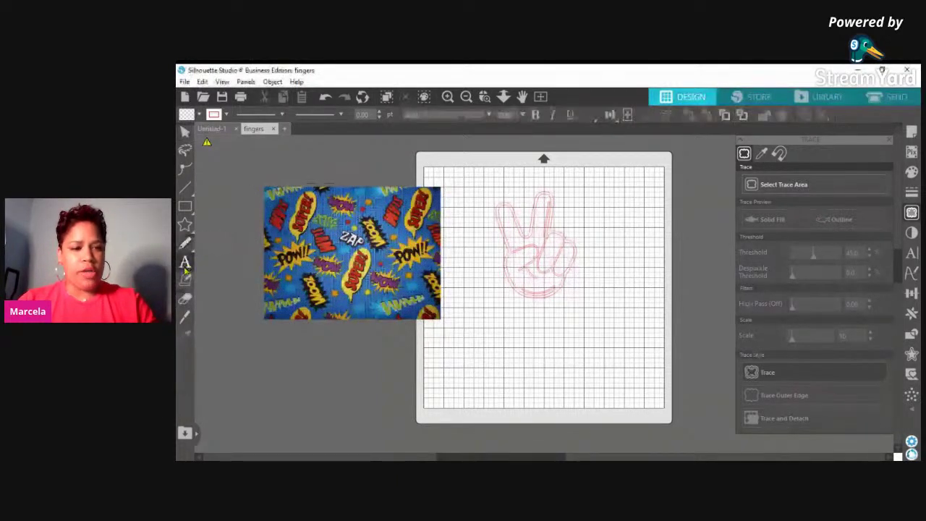
pyautogui.click(467, 381)
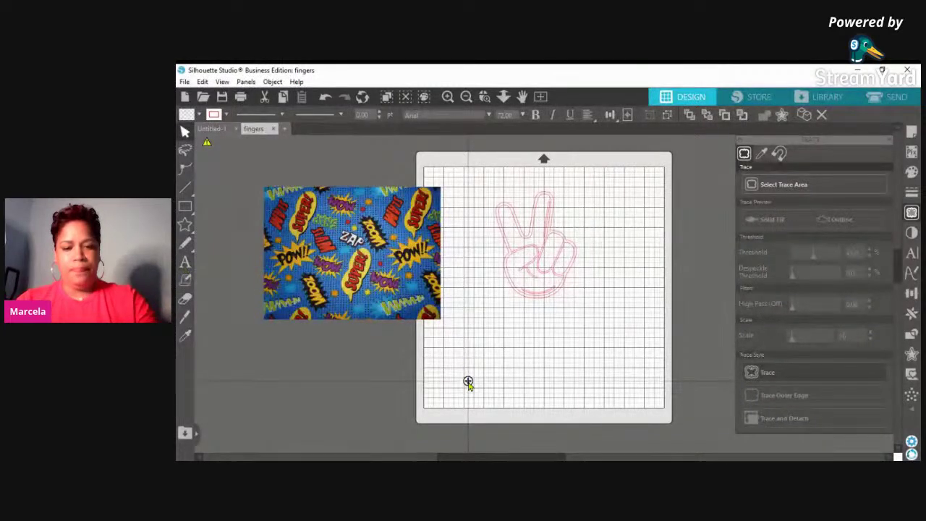
pyautogui.write('Wa')
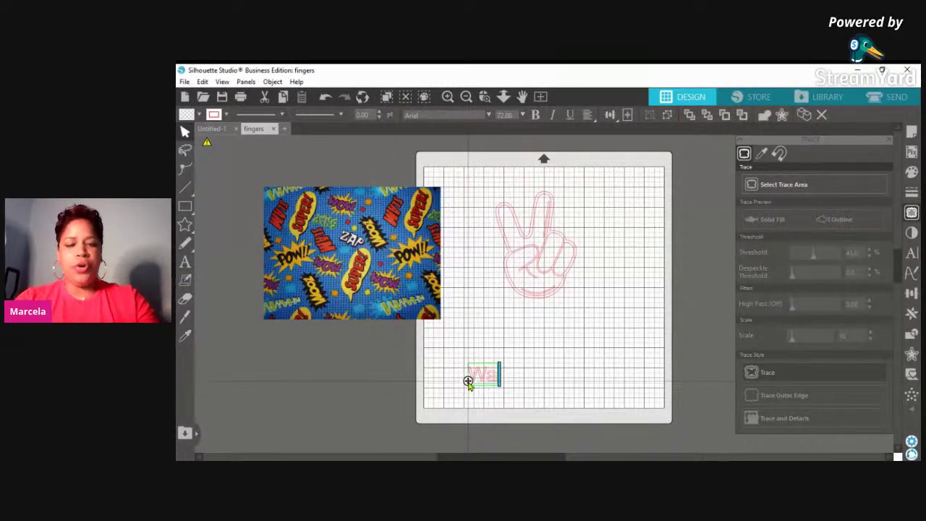
pyautogui.write('y')
pyautogui.press('BackSpace')
pyautogui.press('BackSpace')
pyautogui.write('AY')
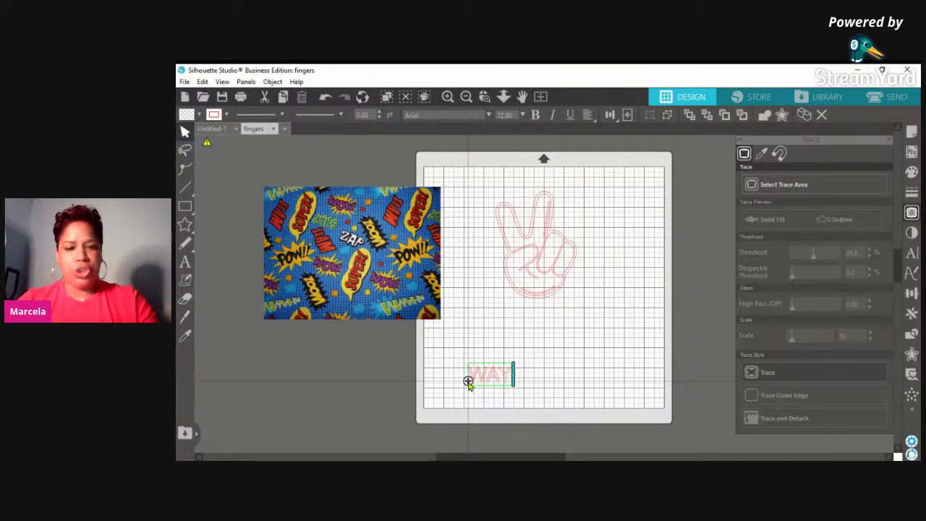
pyautogui.click(529, 394)
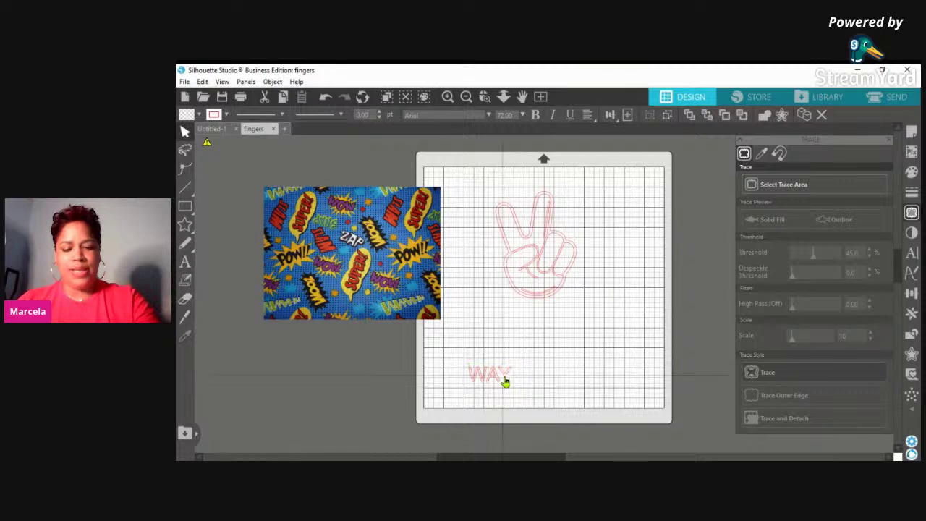
# Change the font of the WAY text to Impact
pyautogui.click(505, 382)
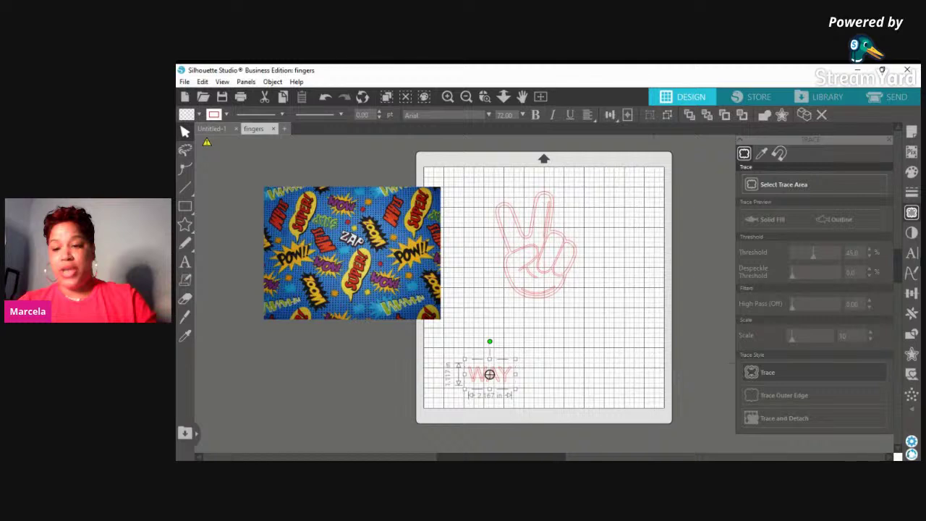
pyautogui.click(914, 257)
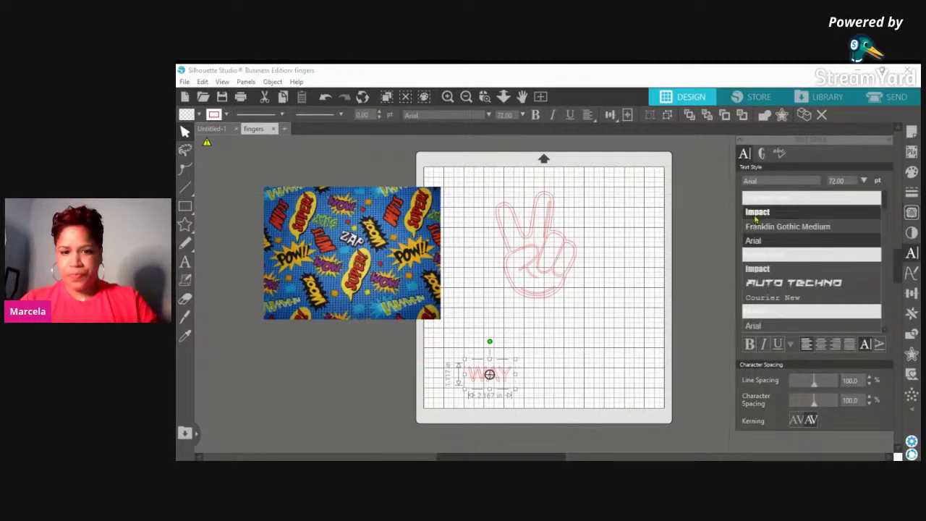
pyautogui.click(756, 213)
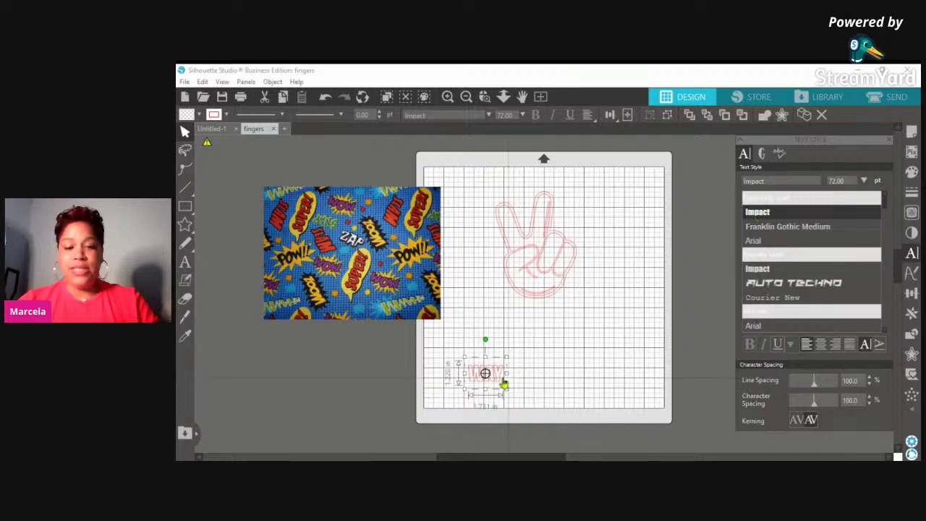
# Enlarge the WAY text to about 6.3 in wide and position it beneath the peace-sign hand
pyautogui.moveTo(504, 383); pyautogui.dragTo(511, 353)
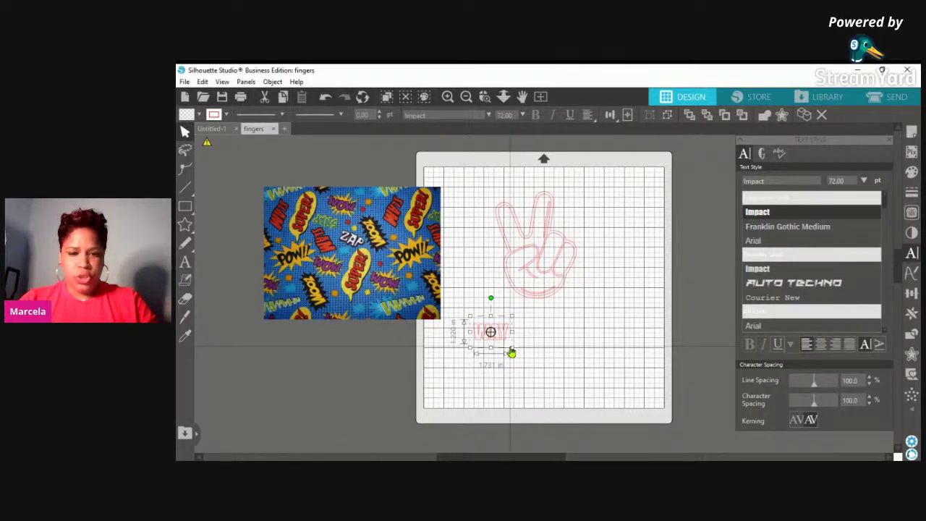
pyautogui.moveTo(511, 348); pyautogui.dragTo(550, 397)
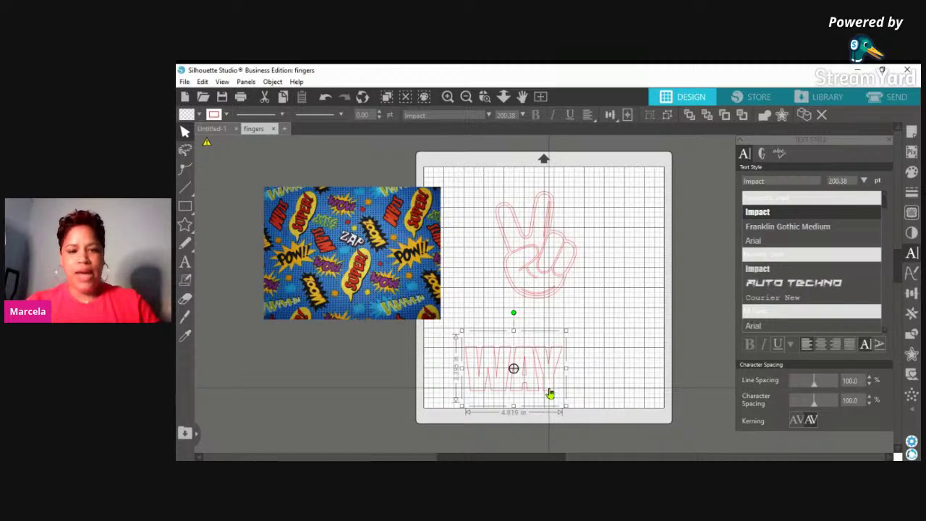
pyautogui.moveTo(549, 394); pyautogui.dragTo(574, 383)
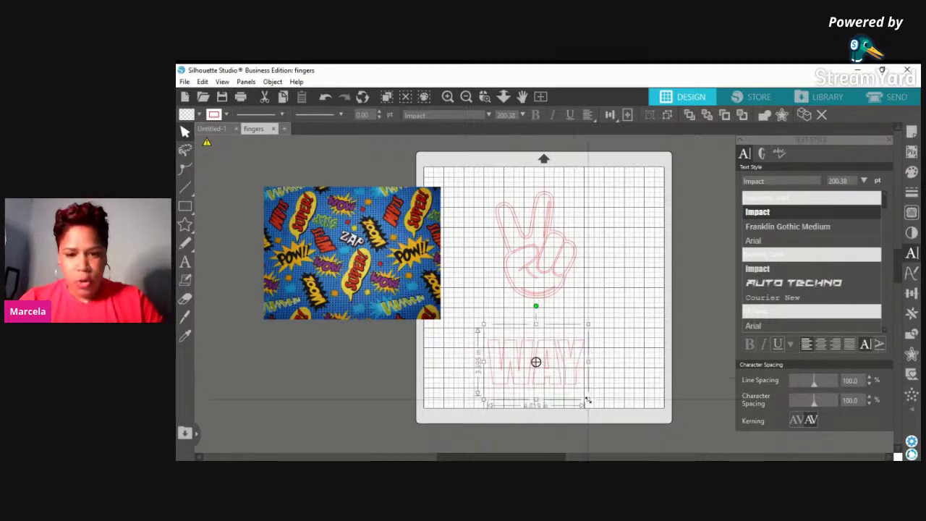
pyautogui.moveTo(587, 400)
pyautogui.mouseDown()
pyautogui.moveTo(609, 411)
pyautogui.moveTo(582, 386)
pyautogui.mouseUp()
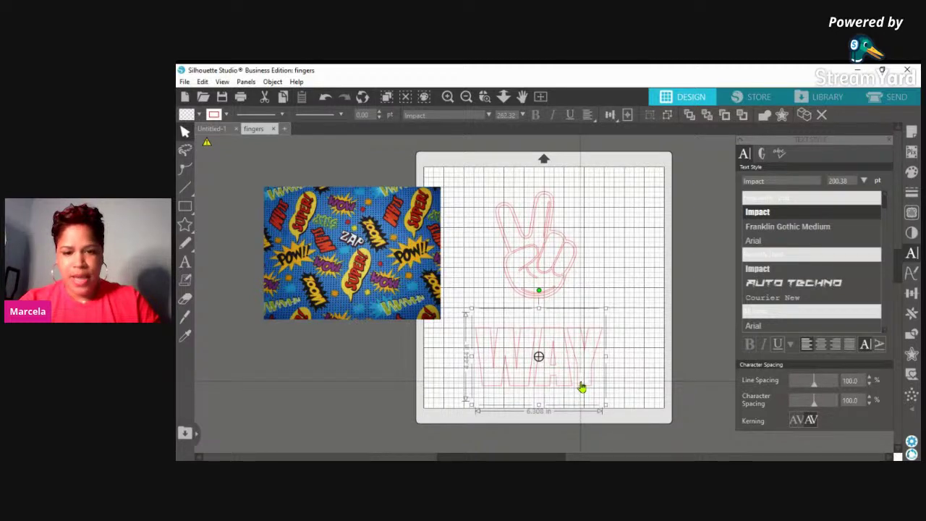
# Duplicate the comic pattern image, place one copy beside the WAY text and the other partly over the peace-sign hand
pyautogui.click(353, 252)
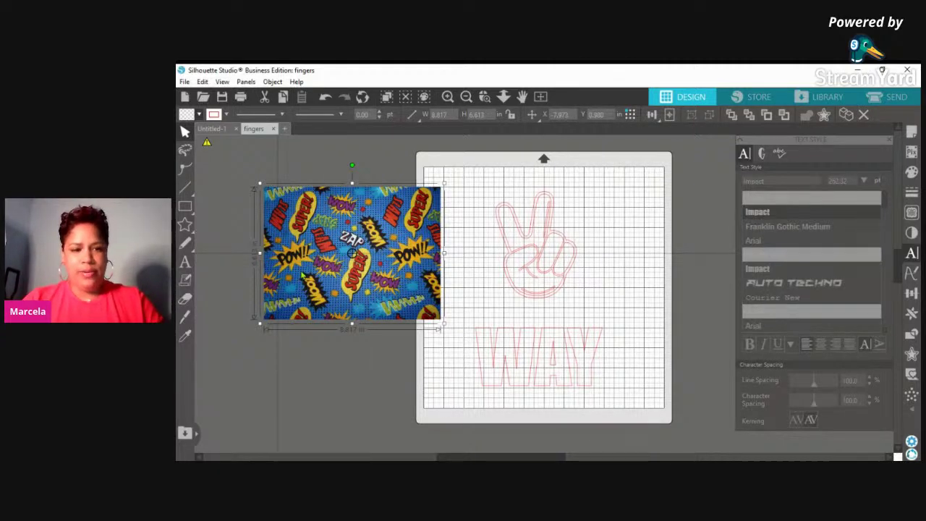
pyautogui.moveTo(352, 251); pyautogui.dragTo(363, 252)
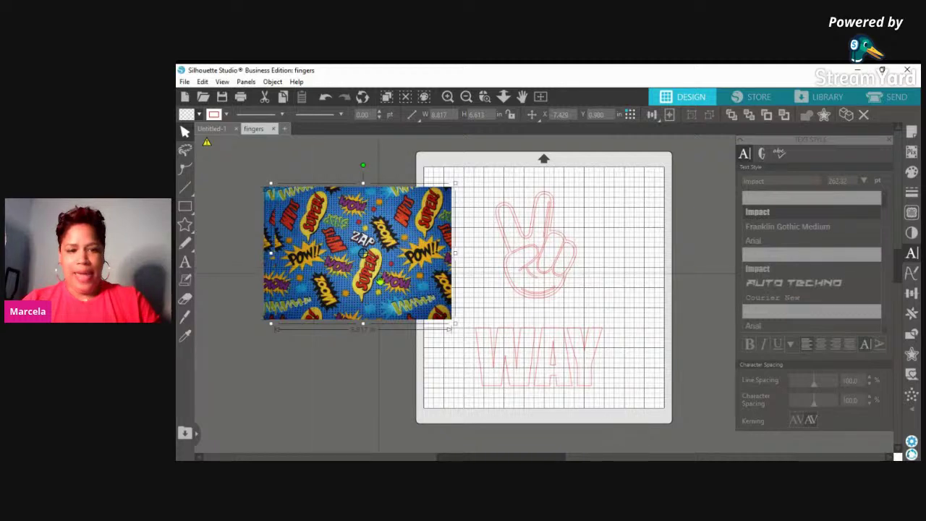
pyautogui.moveTo(380, 281); pyautogui.dragTo(361, 430)
pyautogui.moveTo(421, 282); pyautogui.dragTo(480, 266)
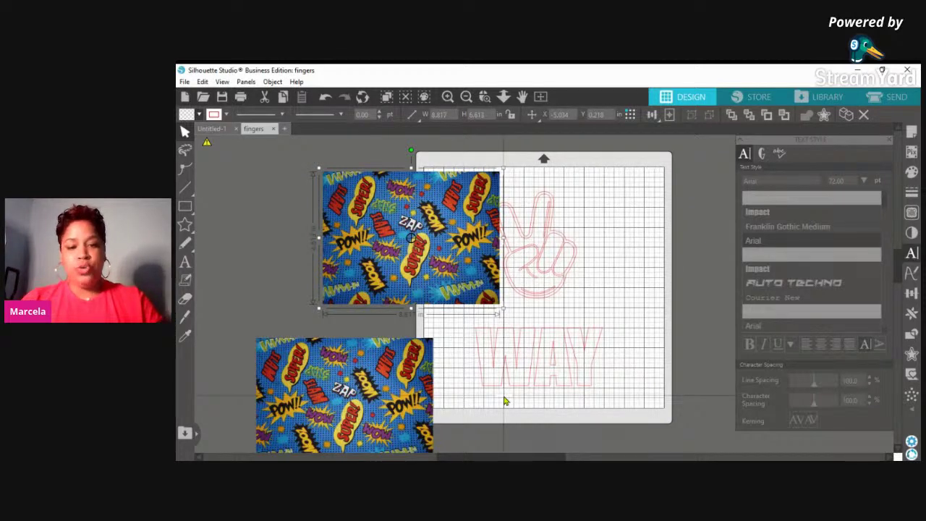
pyautogui.moveTo(464, 266)
pyautogui.mouseDown()
pyautogui.moveTo(560, 266)
pyautogui.moveTo(466, 265)
pyautogui.mouseUp()
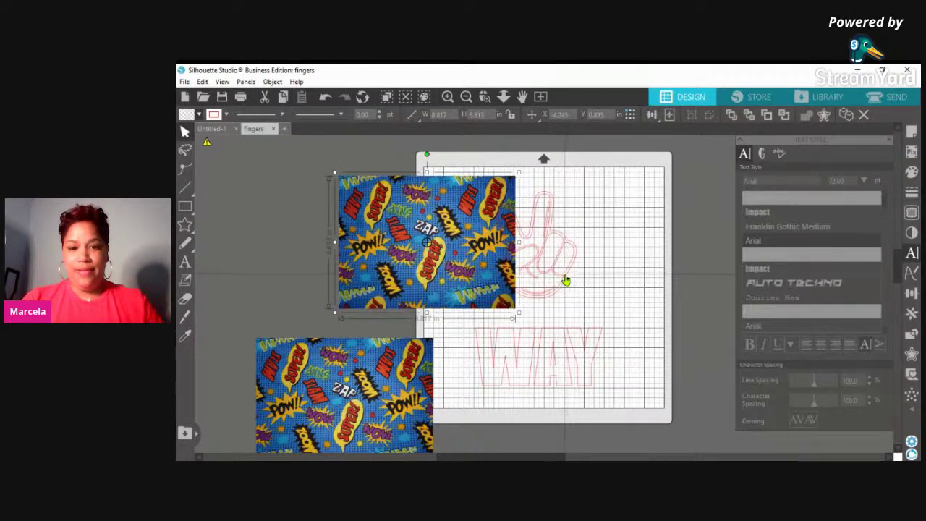
# Fill the peace-sign hand with black and position the comic pattern image fully behind it
pyautogui.click(565, 279)
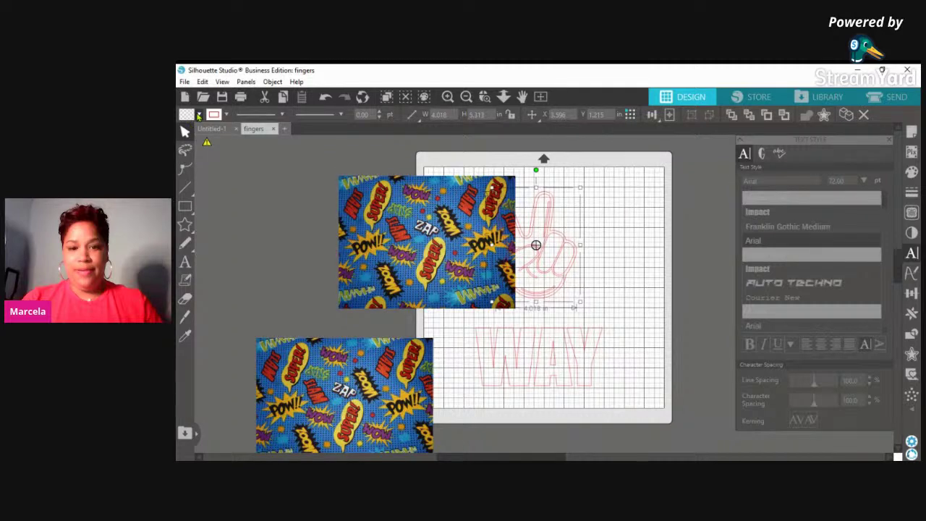
pyautogui.click(201, 130)
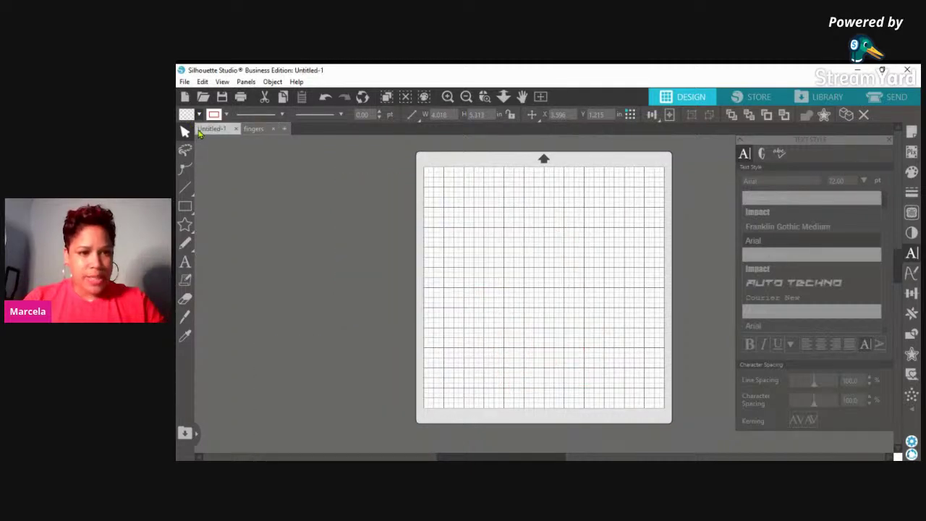
pyautogui.click(253, 130)
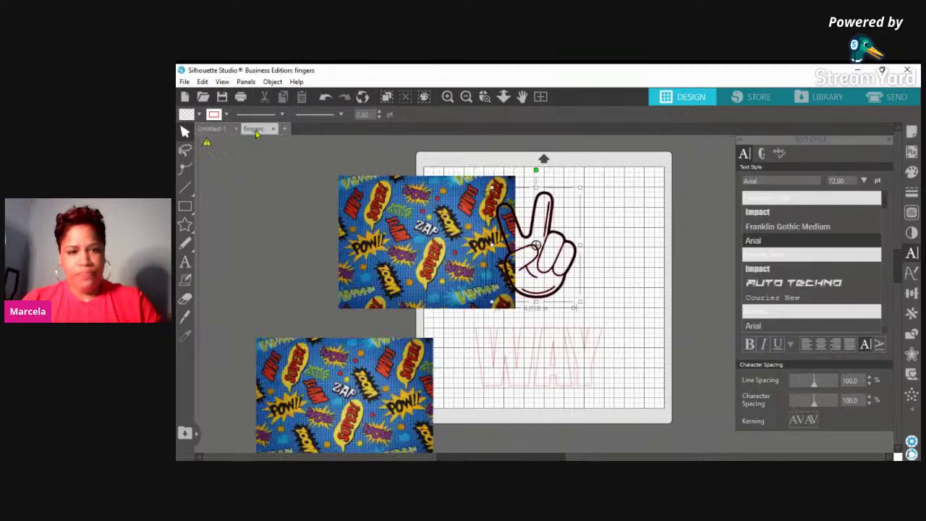
pyautogui.moveTo(481, 269); pyautogui.dragTo(568, 274)
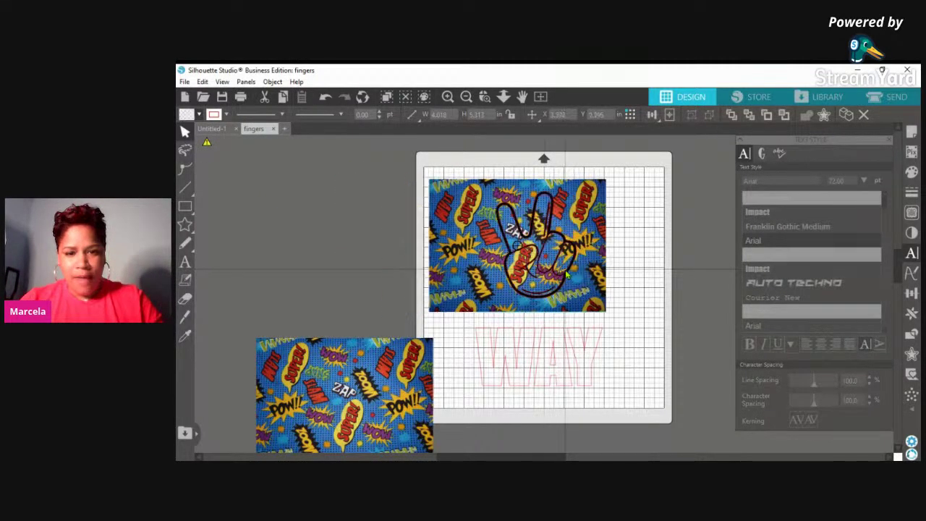
pyautogui.press('Escape')
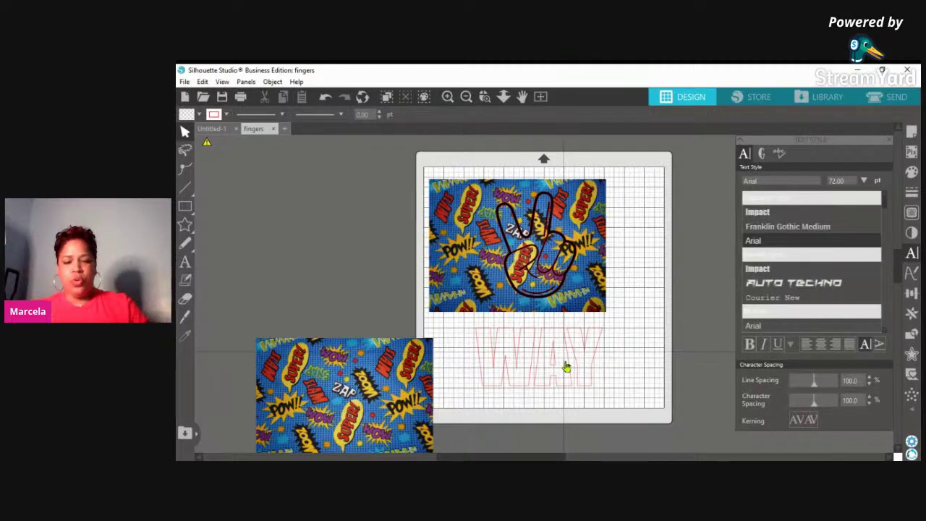
# Move the WAY text onto the second comic pattern image and shift that image slightly down
pyautogui.moveTo(552, 376); pyautogui.dragTo(418, 414)
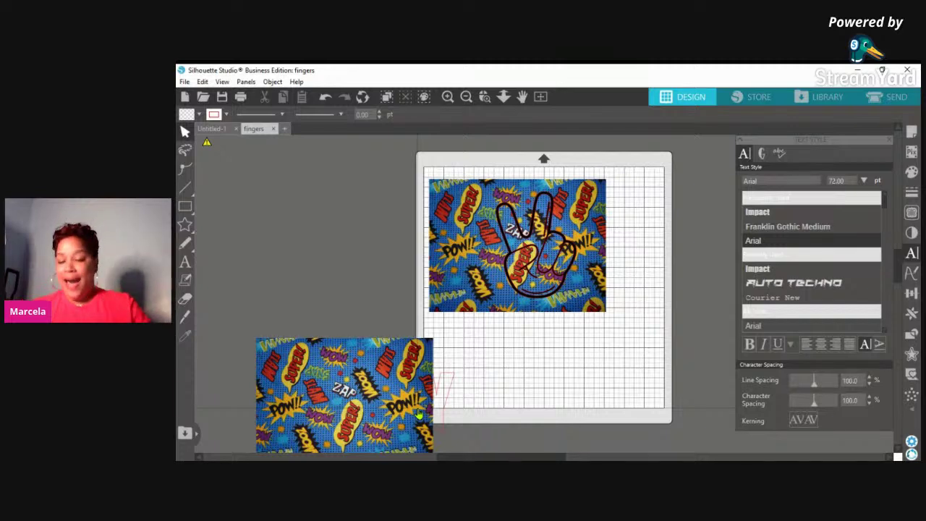
pyautogui.moveTo(328, 383); pyautogui.dragTo(334, 408)
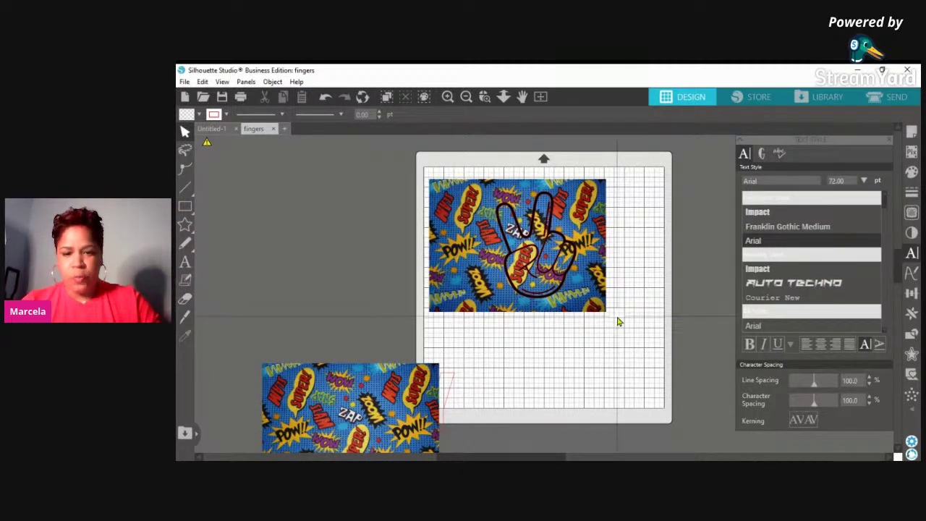
# Try to crop the comic pattern image to the shape of the peace-sign hand
pyautogui.moveTo(617, 316); pyautogui.dragTo(419, 172)
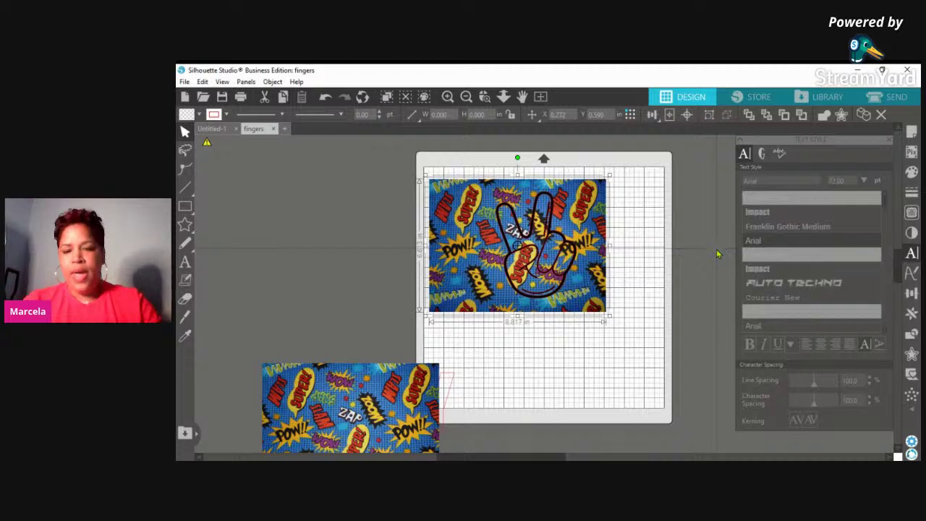
pyautogui.click(912, 335)
pyautogui.click(912, 335)
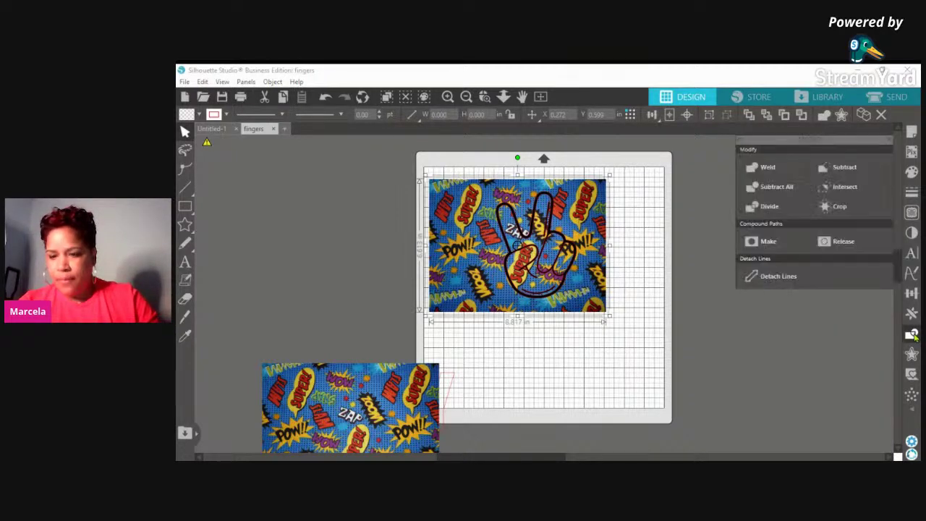
pyautogui.click(837, 208)
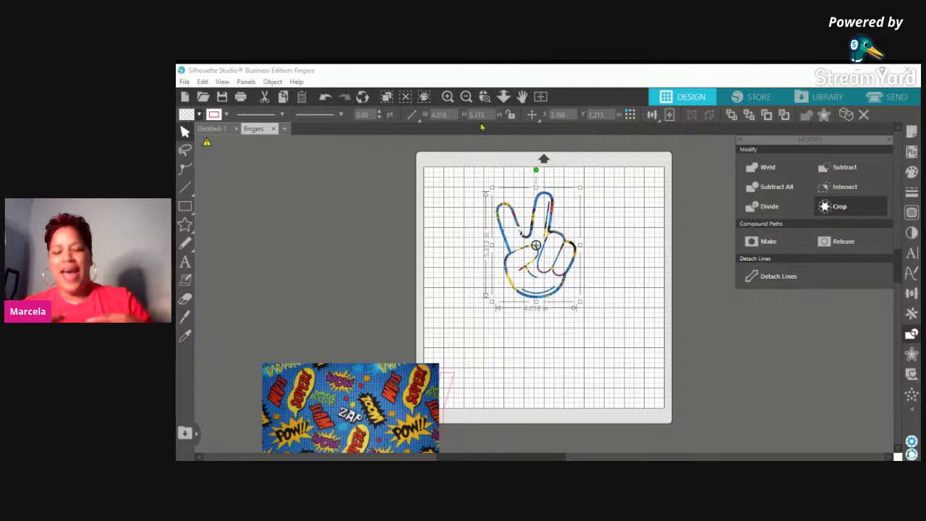
pyautogui.click(325, 98)
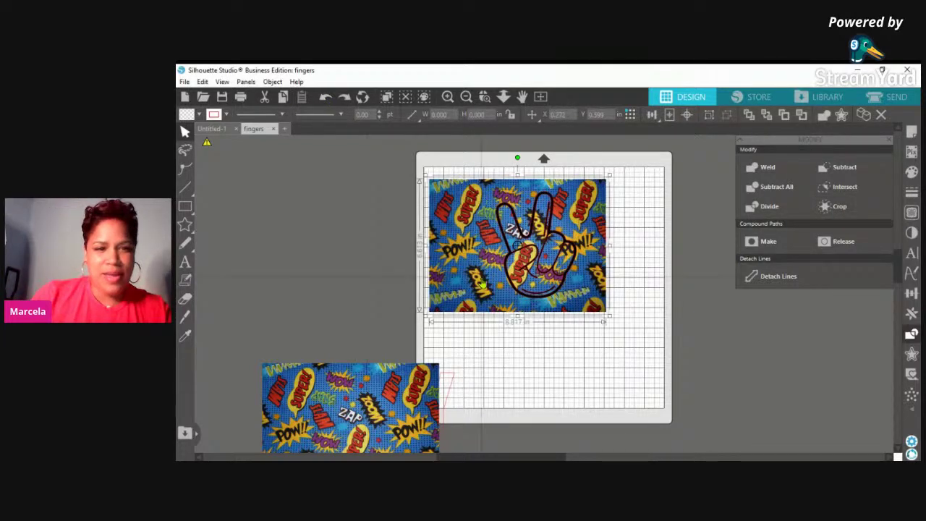
# Move the comic pattern image off the mat, leaving the peace-sign hand alone on the mat
pyautogui.moveTo(483, 285); pyautogui.dragTo(297, 392)
pyautogui.click(465, 328)
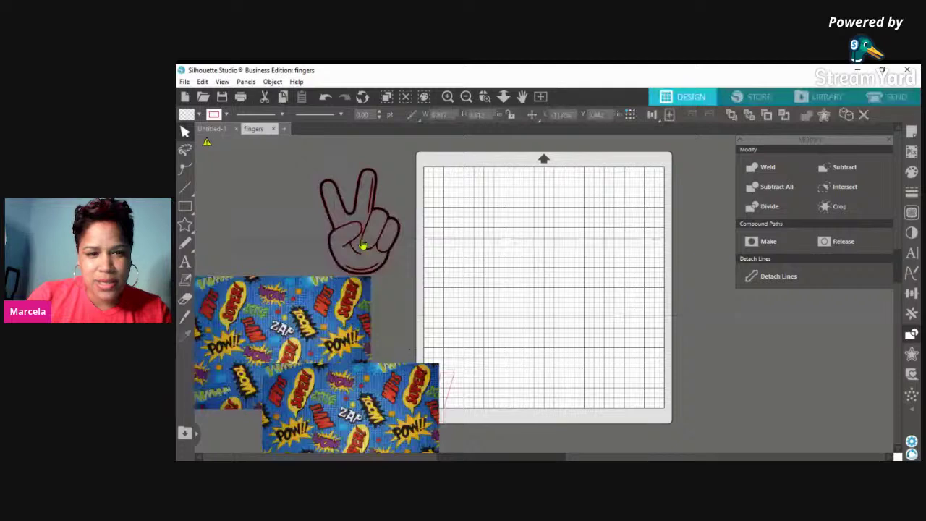
pyautogui.moveTo(363, 246); pyautogui.dragTo(522, 250)
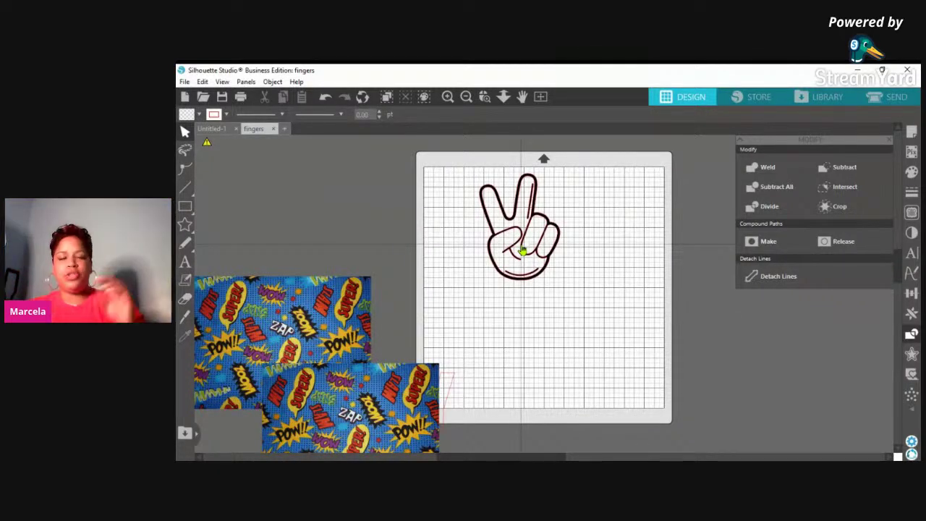
# Release the peace-sign hand's compound path and move its solid outer silhouette away from the inner pieces
pyautogui.click(551, 260)
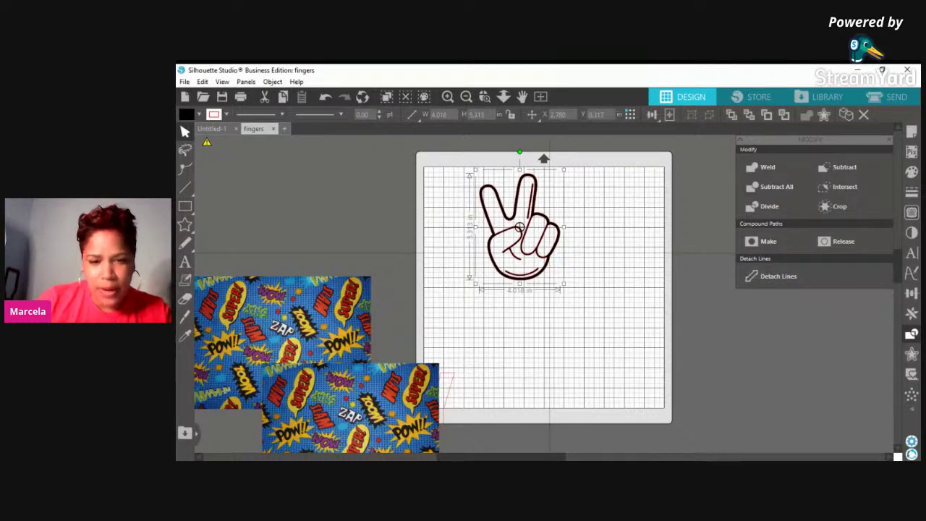
pyautogui.hotkey('ctrl', 'shift', 'e')
pyautogui.click(590, 378)
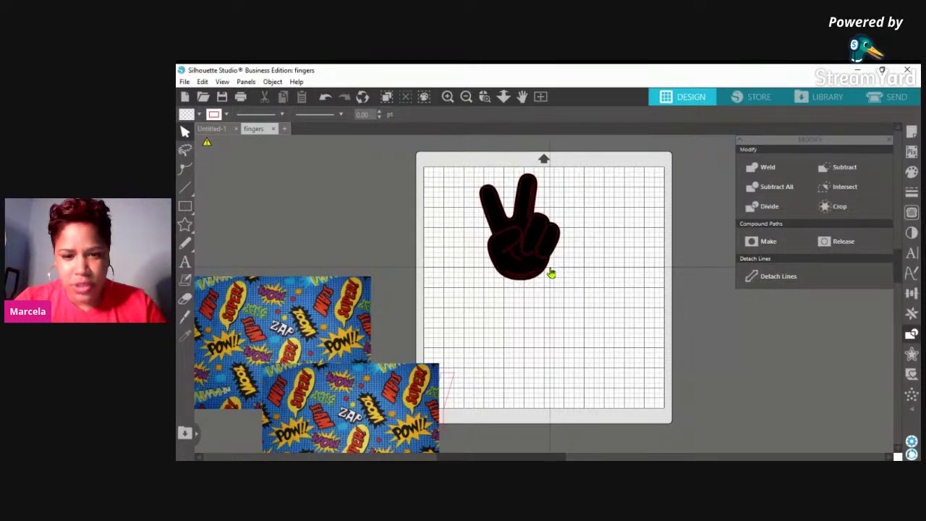
pyautogui.moveTo(551, 274); pyautogui.dragTo(423, 267)
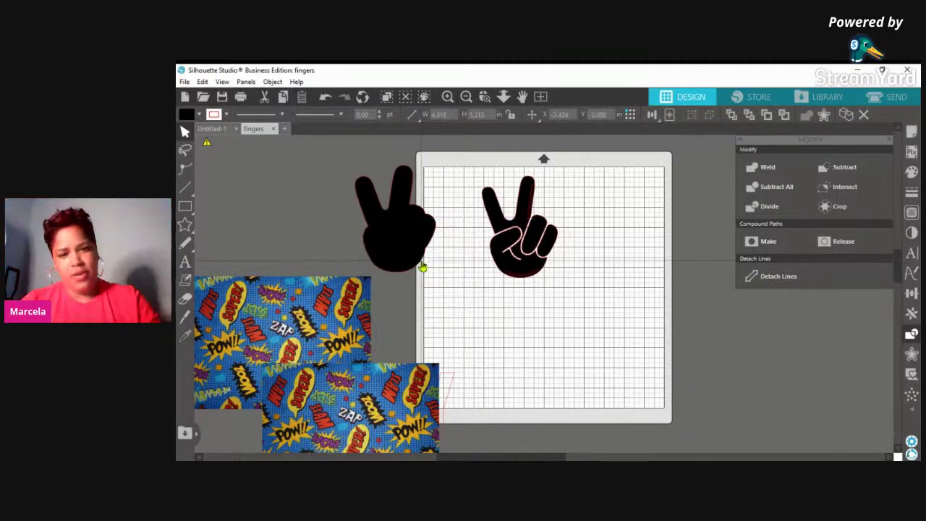
pyautogui.click(423, 266)
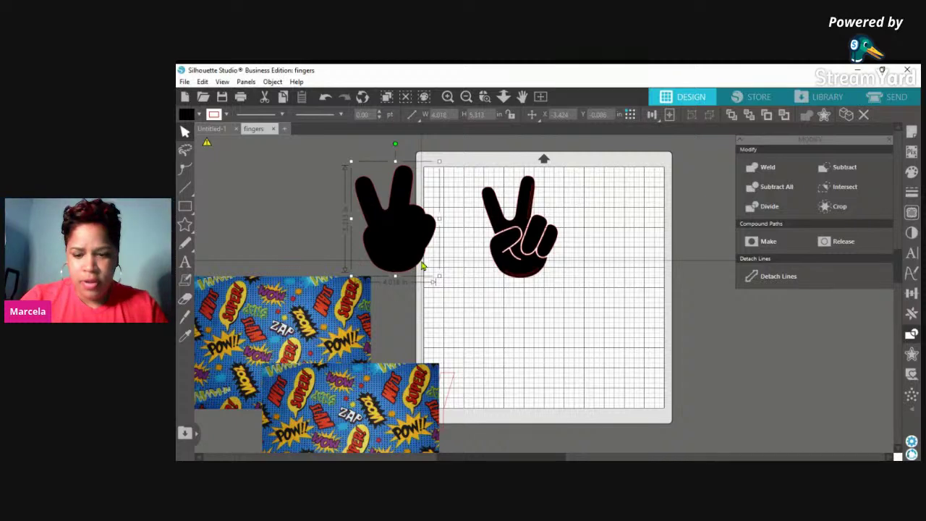
# Delete the solid outer silhouette, then group the remaining peace-sign hand pieces and make them a compound path
pyautogui.press('Delete')
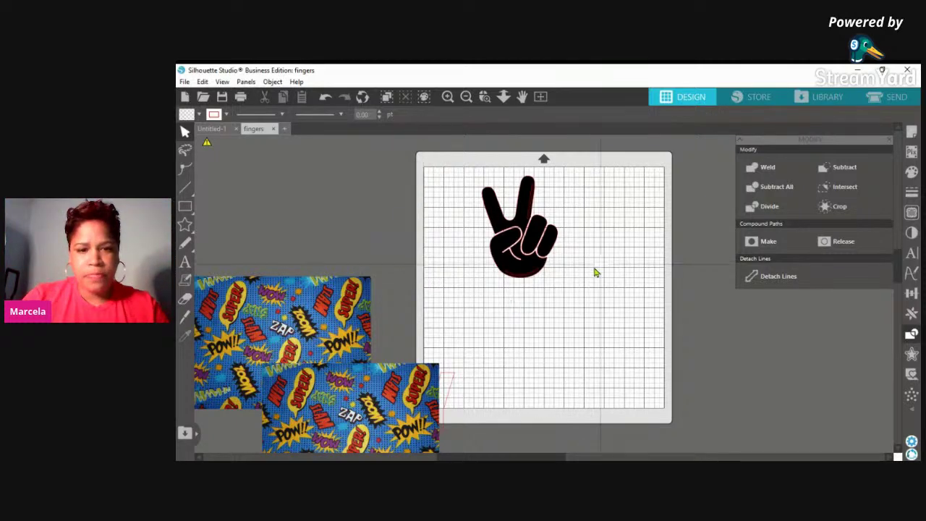
pyautogui.moveTo(592, 267); pyautogui.dragTo(450, 176)
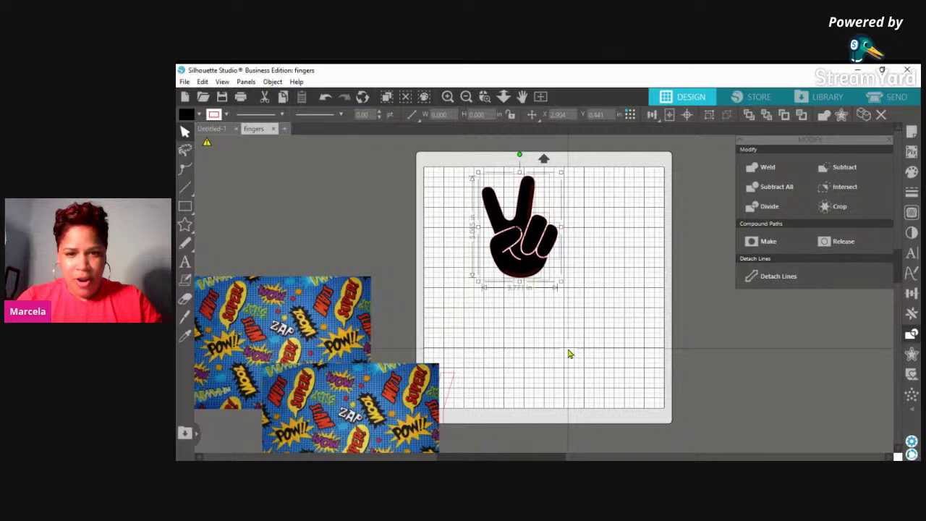
pyautogui.hotkey('ctrl', 'g')
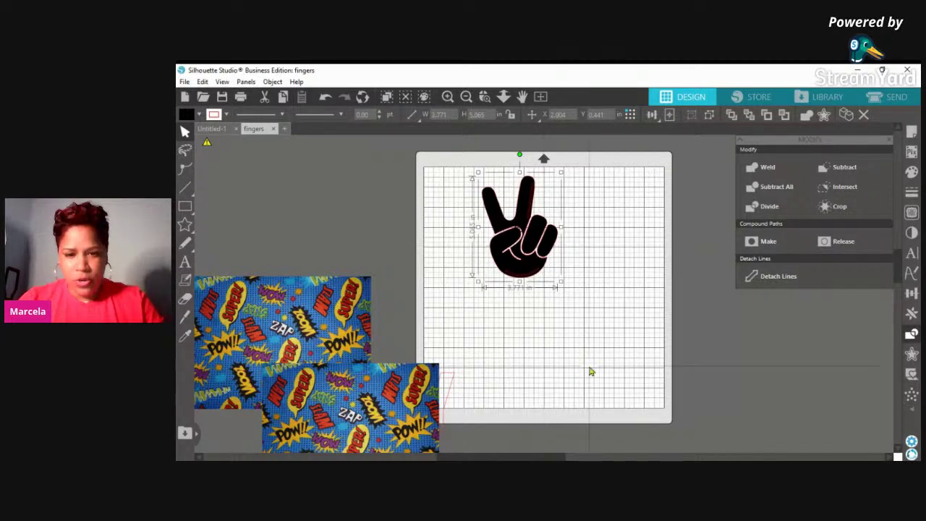
pyautogui.hotkey('ctrl', 'e')
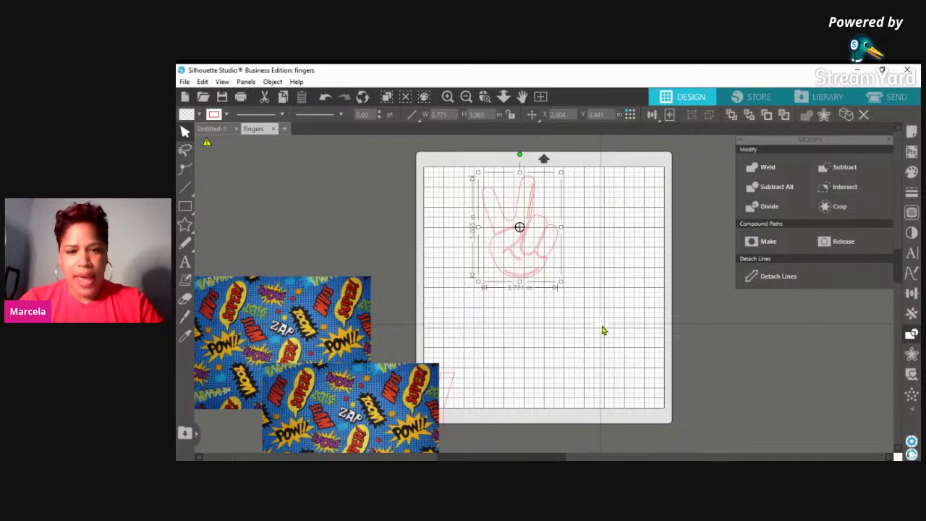
# Move the upper comic pattern image onto the mat so it covers the peace-sign hand outline
pyautogui.click(557, 286)
pyautogui.moveTo(334, 319); pyautogui.dragTo(409, 245)
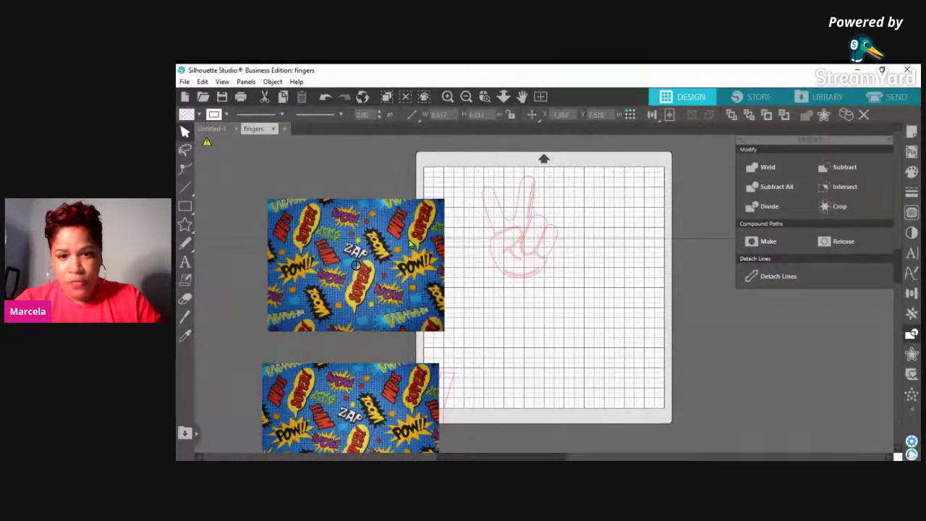
pyautogui.moveTo(410, 245); pyautogui.dragTo(555, 214)
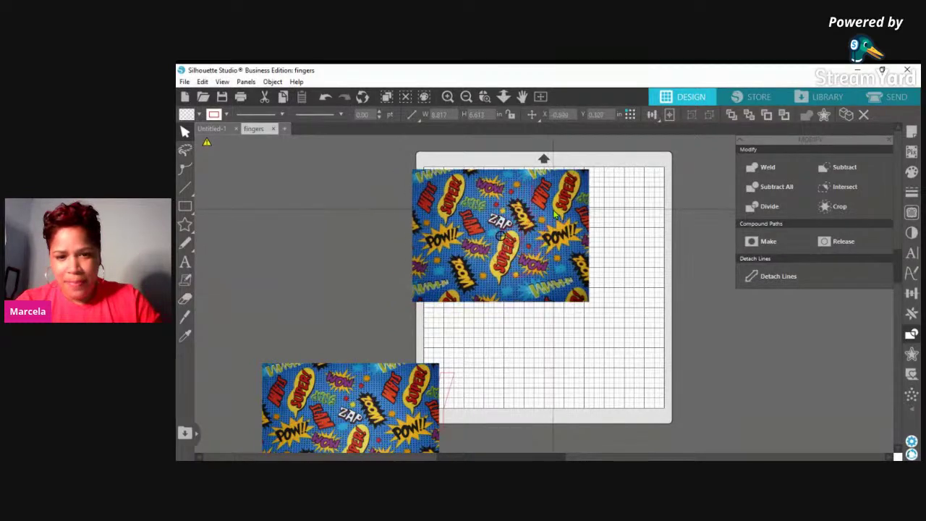
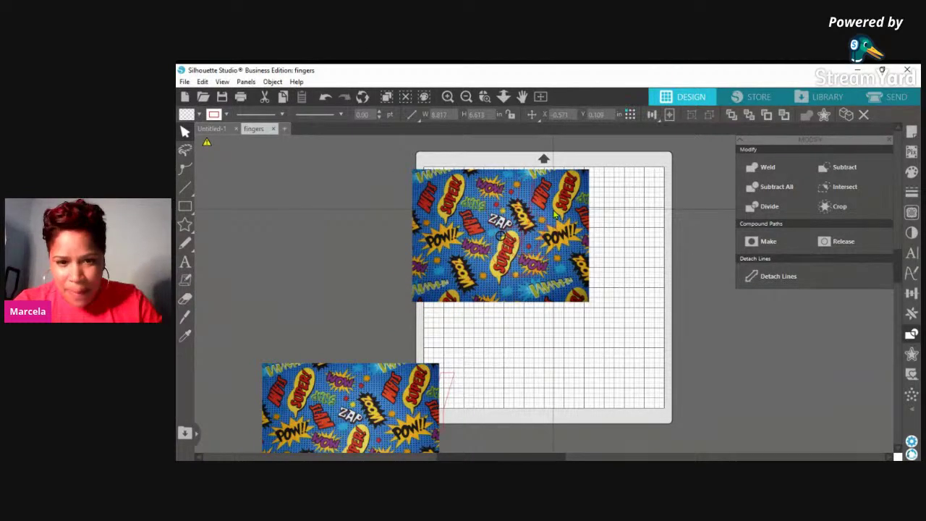
# Move the upper comic pattern image off the peace-sign hand and set the hand's line thickness to 1.50 pt
pyautogui.hotkey('ctrl', 'z')
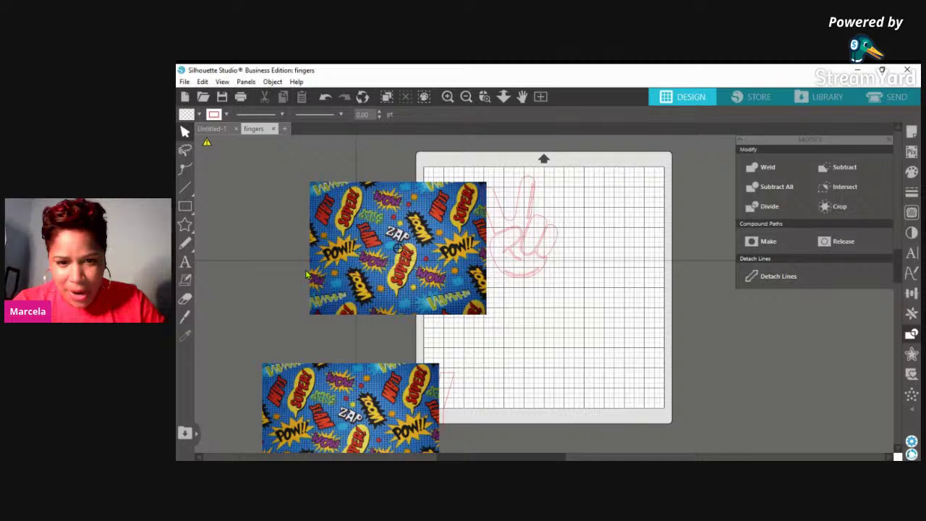
pyautogui.moveTo(306, 274); pyautogui.dragTo(296, 271)
pyautogui.click(519, 258)
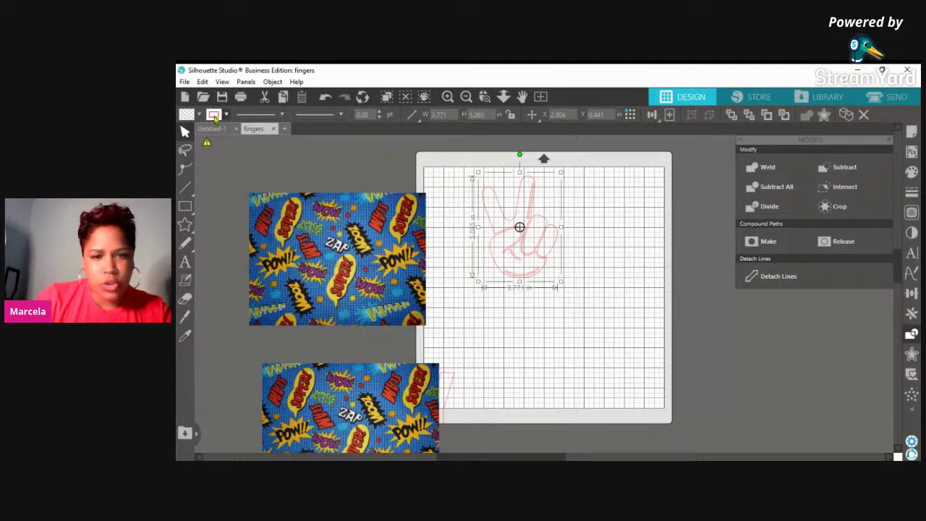
pyautogui.click(379, 112)
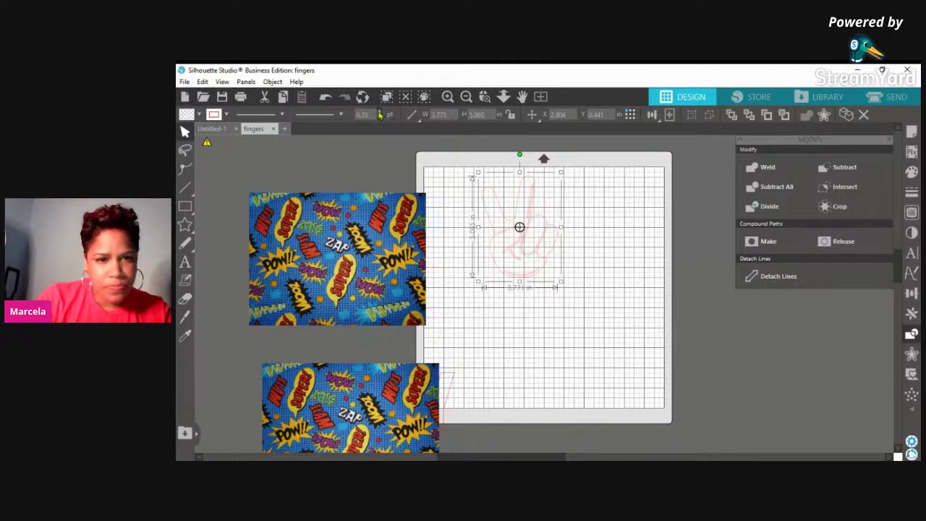
pyautogui.click(380, 113)
pyautogui.click(379, 113)
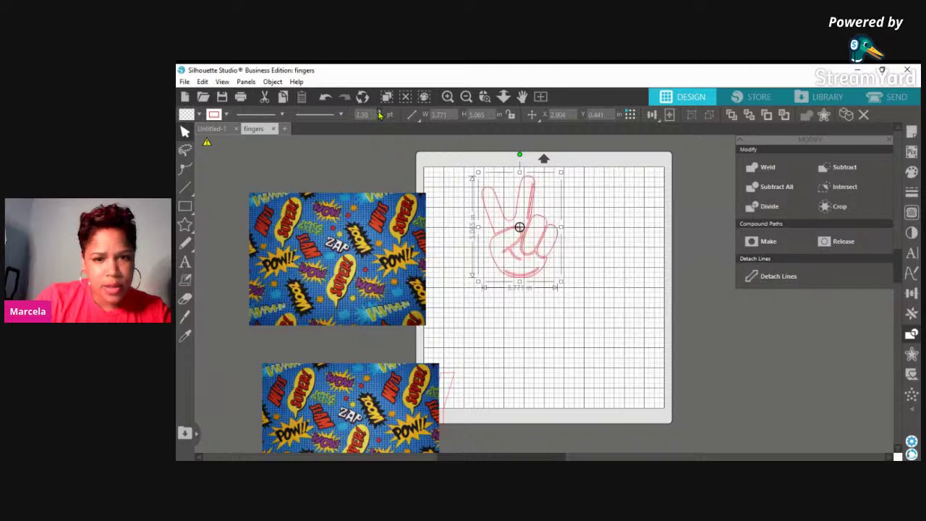
pyautogui.click(380, 113)
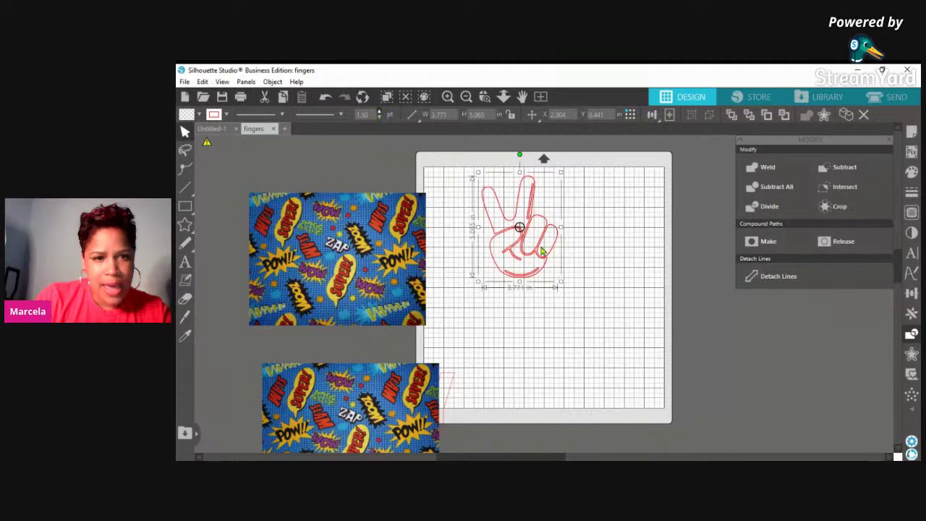
# Cover the peace-sign hand with the upper comic pattern image and crop the two together so the pattern fills the hand
pyautogui.moveTo(418, 290); pyautogui.dragTo(602, 275)
pyautogui.moveTo(610, 314); pyautogui.dragTo(398, 246)
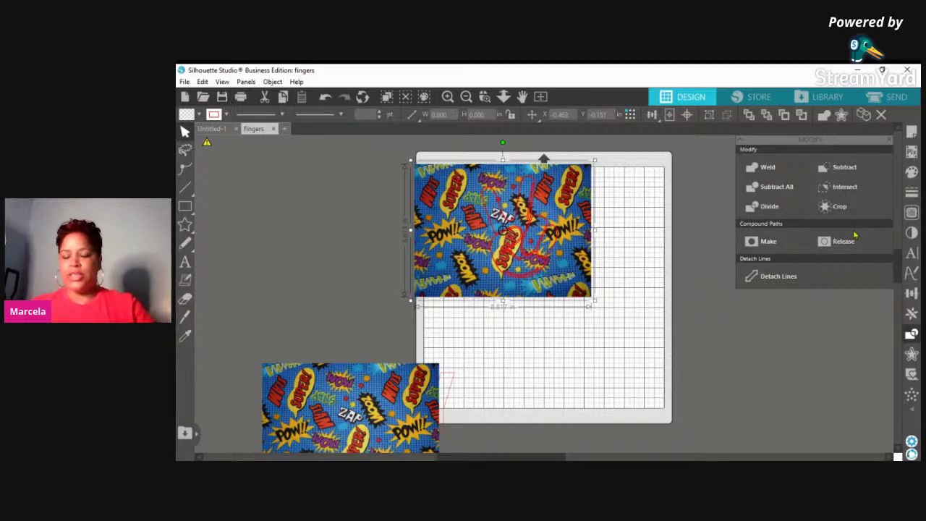
pyautogui.click(837, 207)
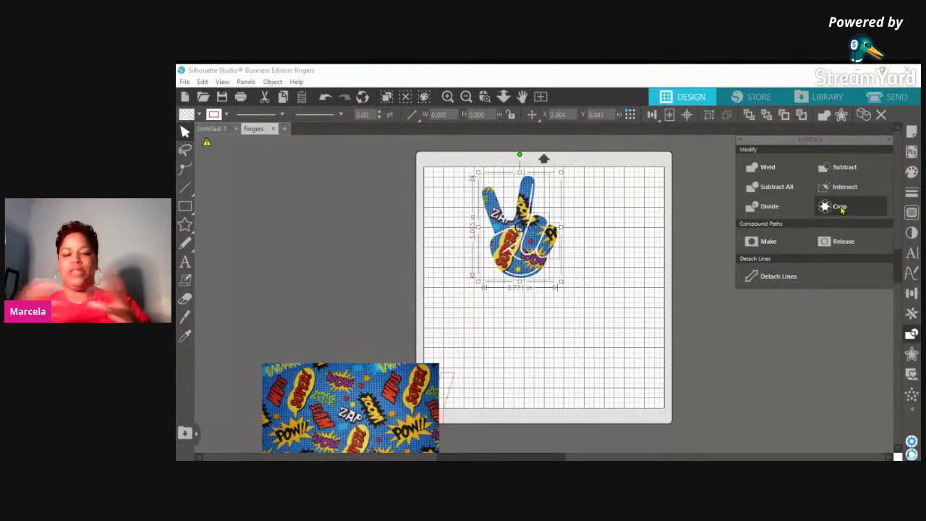
pyautogui.click(585, 304)
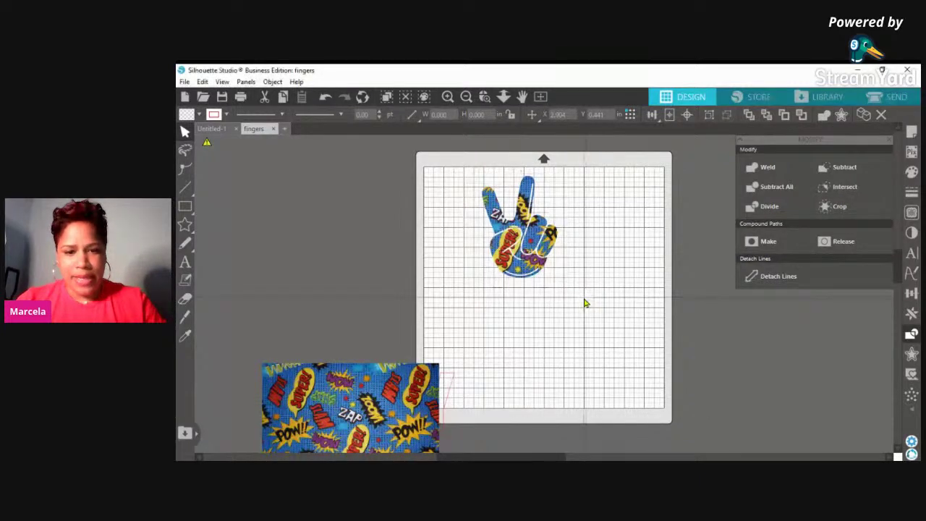
# Group all pieces of the pattern-filled hand and move the hand off the mat
pyautogui.moveTo(527, 261); pyautogui.dragTo(543, 272)
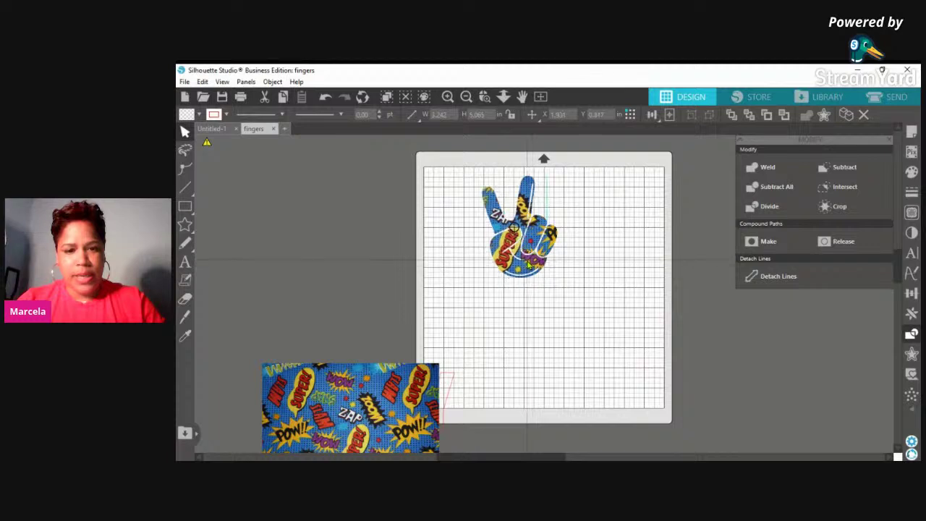
pyautogui.click(568, 295)
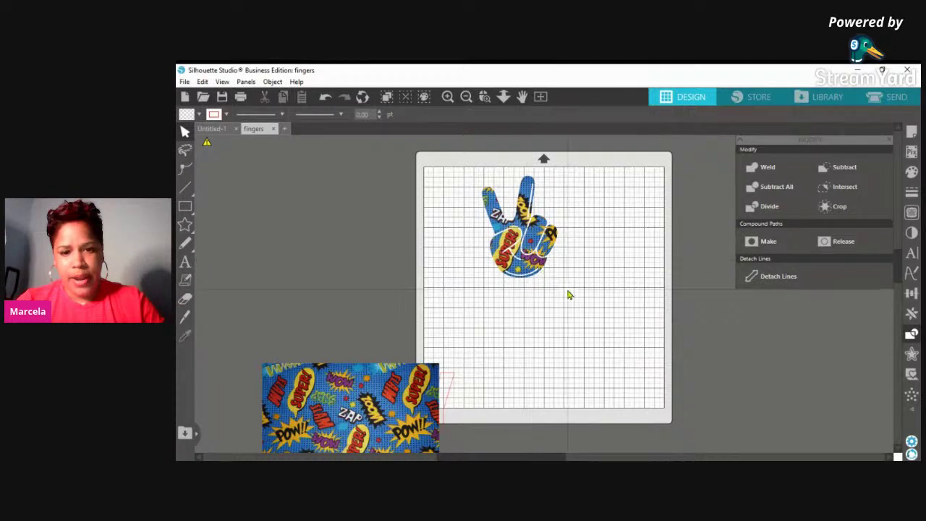
pyautogui.moveTo(568, 295); pyautogui.dragTo(434, 192)
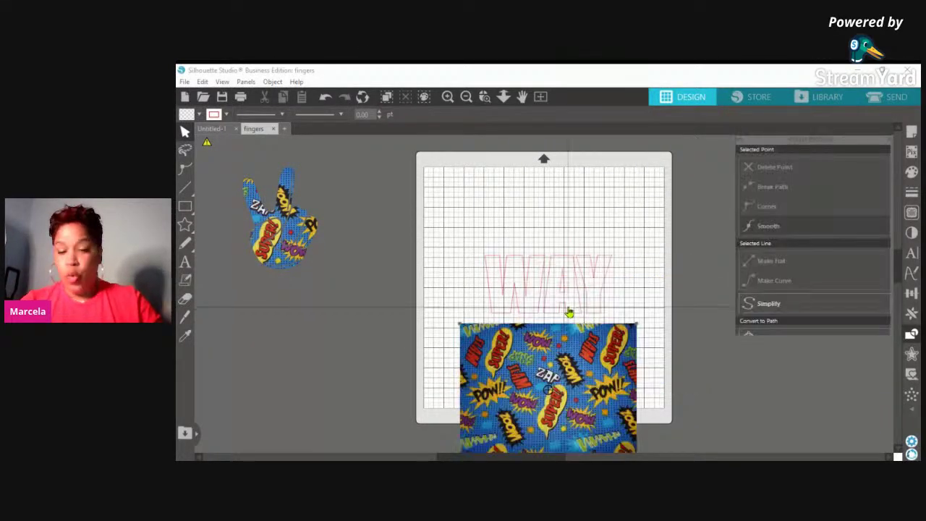
# Place the remaining comic pattern image over the WAY text on the mat so it covers all the letters
pyautogui.doubleClick(569, 313)
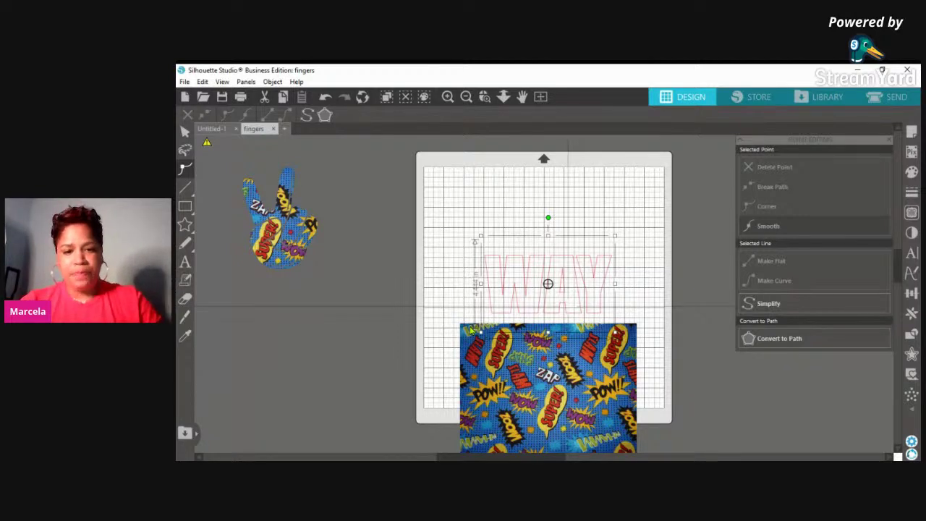
pyautogui.click(504, 303)
pyautogui.click(505, 303)
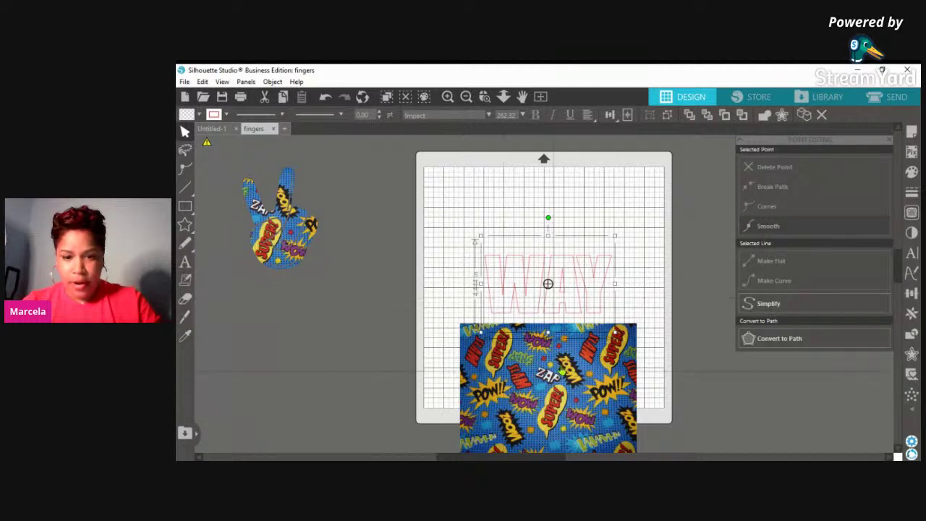
pyautogui.moveTo(562, 372); pyautogui.dragTo(570, 270)
# Select the pattern image together with the WAY text and crop them so the pattern fills the letters
pyautogui.click(669, 372)
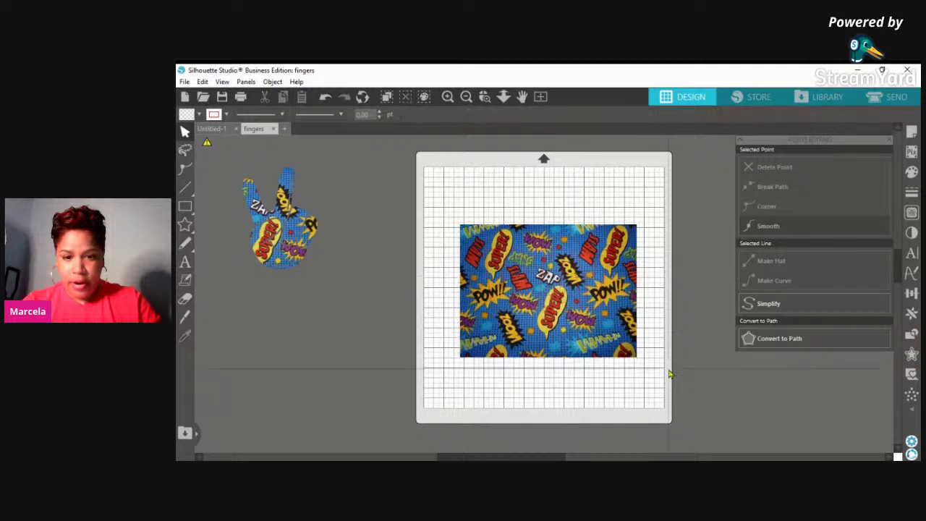
pyautogui.click(533, 360)
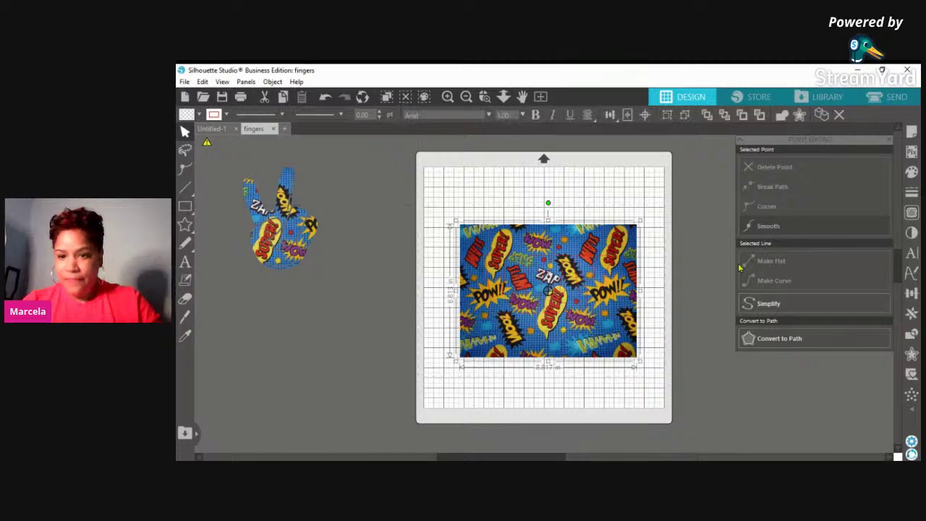
pyautogui.click(910, 335)
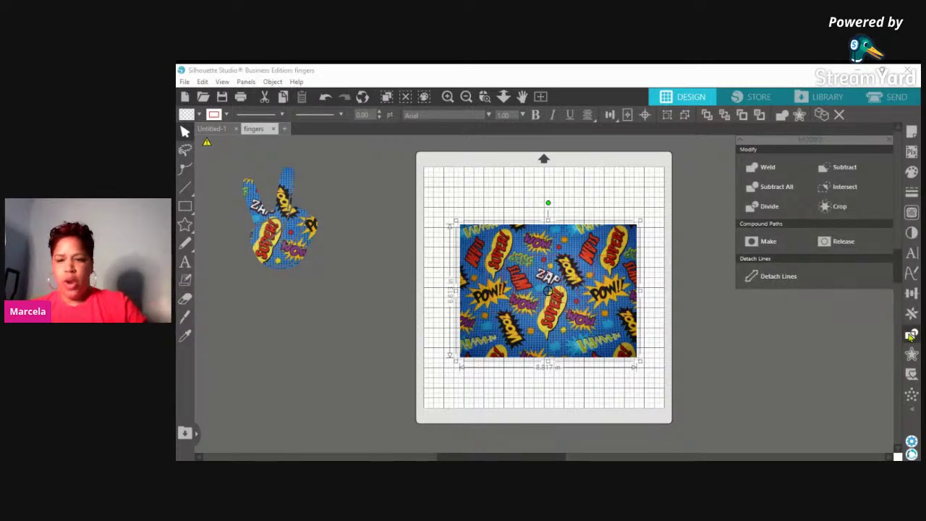
pyautogui.click(842, 207)
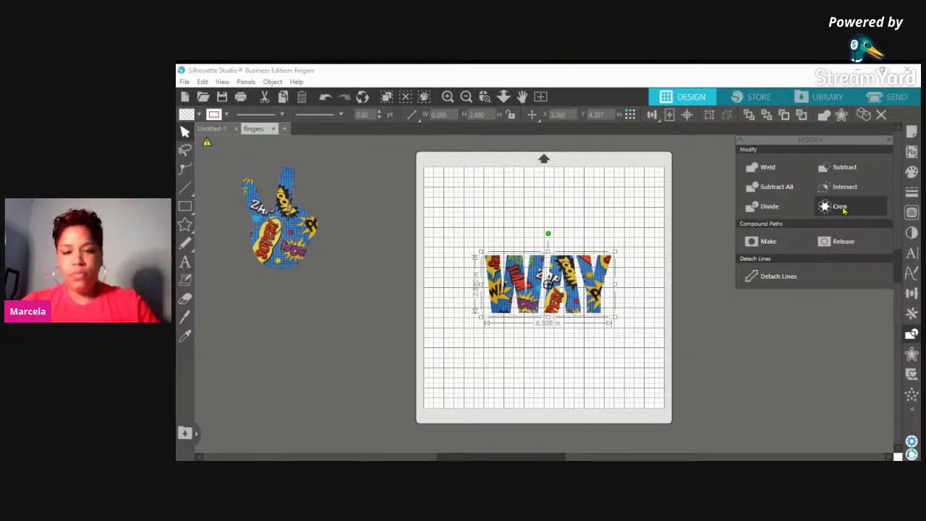
# Enlarge the pattern-filled WAY lettering to about 6.7 in wide and 3.07 in high, and reposition it on the mat
pyautogui.moveTo(615, 321); pyautogui.dragTo(672, 367)
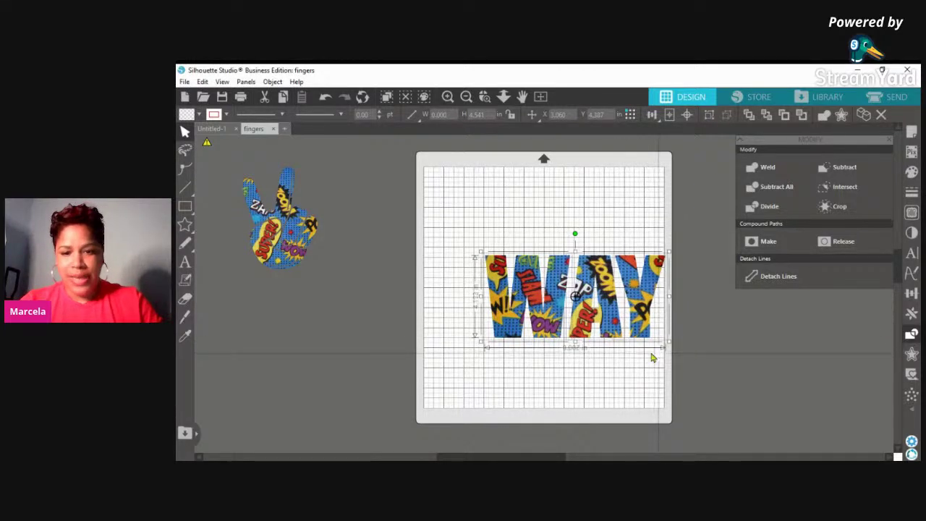
pyautogui.moveTo(653, 355); pyautogui.dragTo(620, 339)
pyautogui.moveTo(571, 305); pyautogui.dragTo(556, 316)
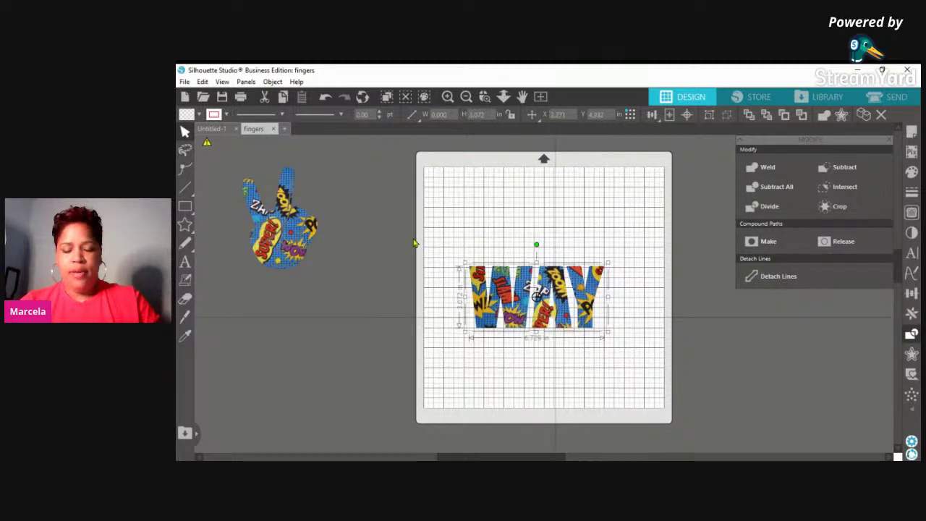
# Space the individual WAY letters to an overall width of about 7.2 in, keeping the peace-sign hand off the mat
pyautogui.moveTo(295, 242); pyautogui.dragTo(558, 243)
pyautogui.moveTo(569, 301); pyautogui.dragTo(600, 334)
pyautogui.moveTo(499, 323); pyautogui.dragTo(498, 331)
pyautogui.moveTo(543, 254); pyautogui.dragTo(355, 238)
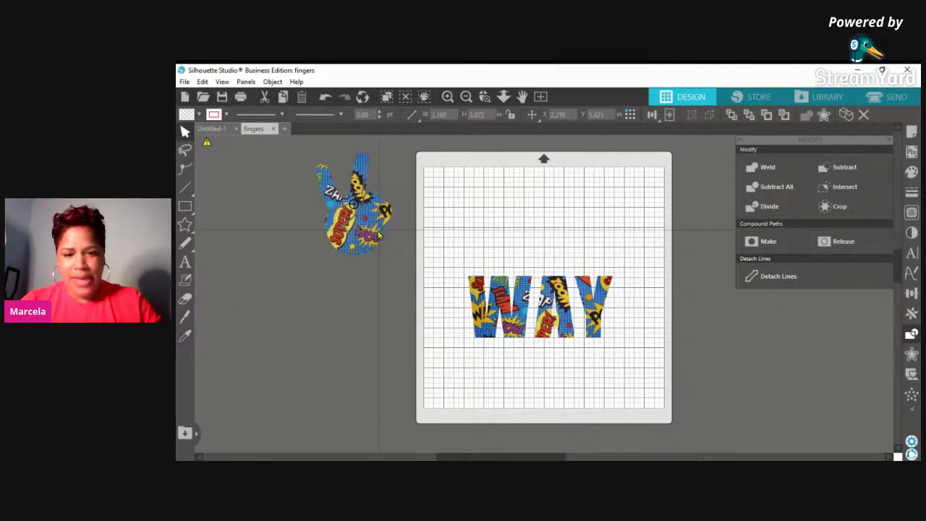
# Group the WAY letters and arrange them on the mat below the peace-sign hand
pyautogui.moveTo(586, 372); pyautogui.dragTo(440, 296)
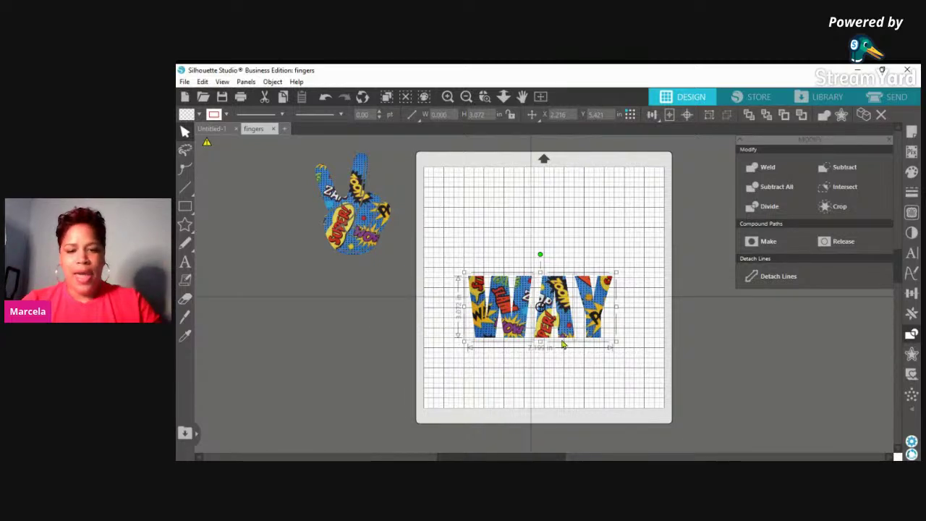
pyautogui.hotkey('ctrl', 'g')
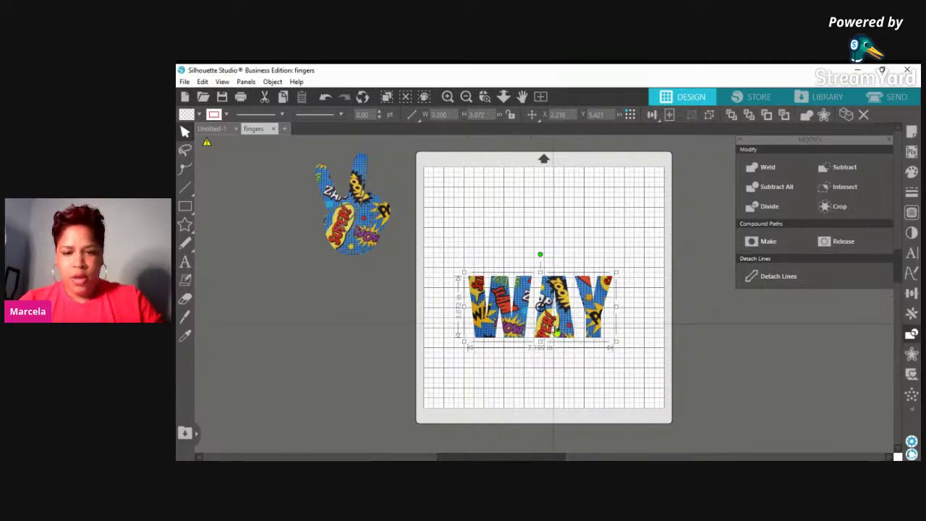
pyautogui.moveTo(555, 331); pyautogui.dragTo(561, 353)
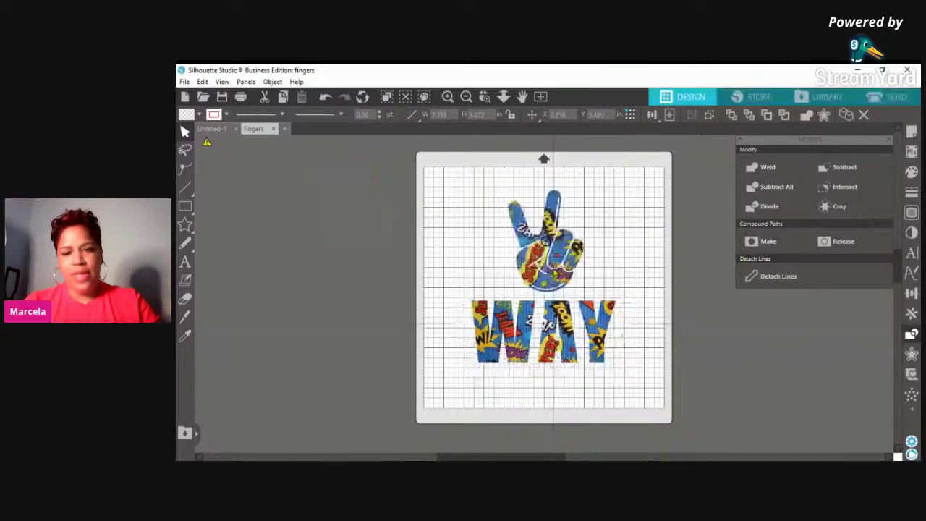
# Move the peace-sign hand higher on the mat to leave more room above the WAY lettering
pyautogui.click(553, 267)
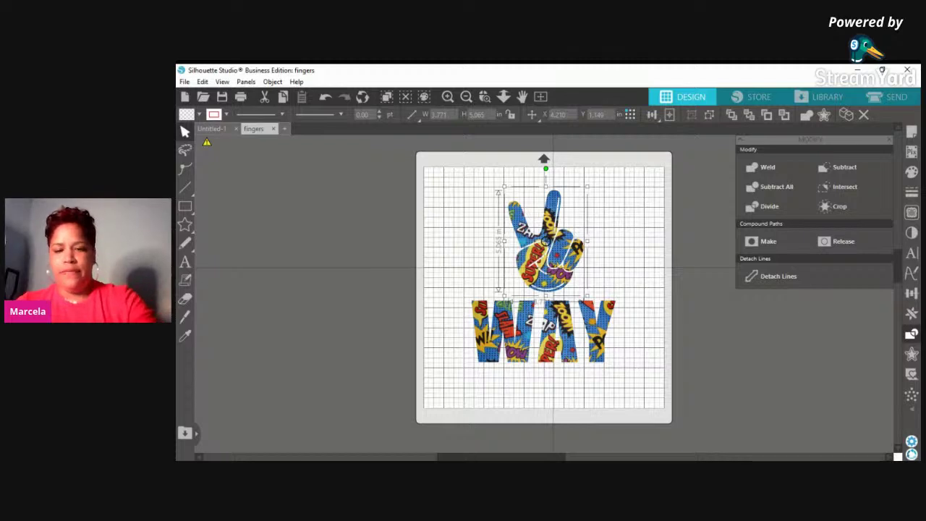
pyautogui.click(410, 256)
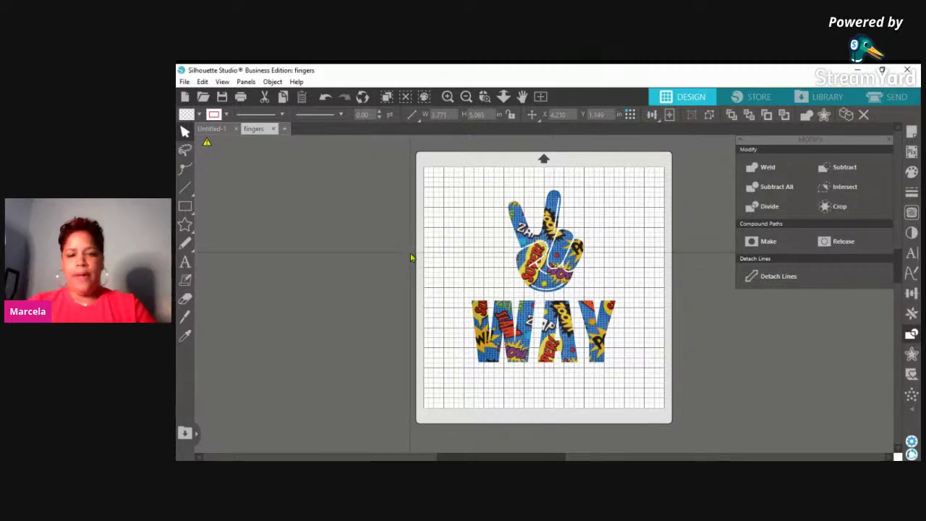
pyautogui.moveTo(544, 270); pyautogui.dragTo(538, 239)
# Enlarge the grouped WAY lettering to about 8.32 by 3.55 in and center it beneath the peace-sign hand
pyautogui.click(598, 333)
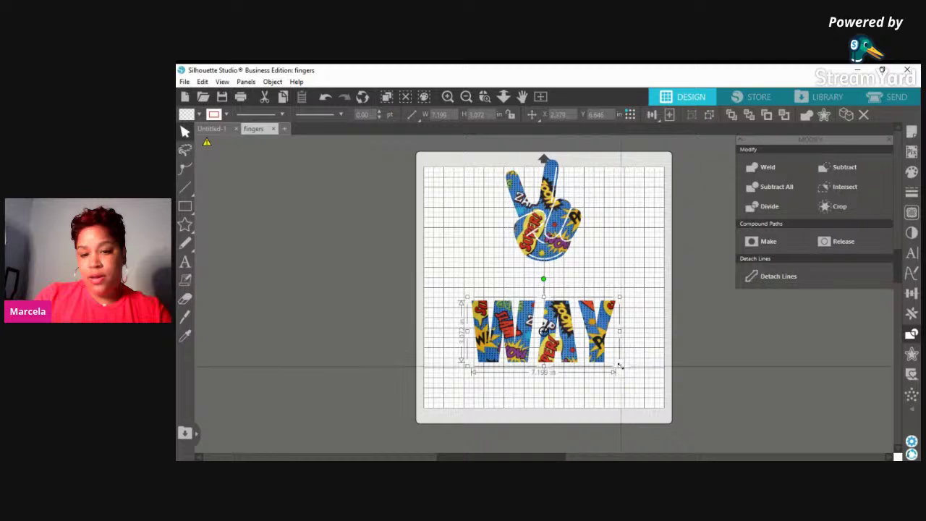
pyautogui.moveTo(619, 371); pyautogui.dragTo(638, 388)
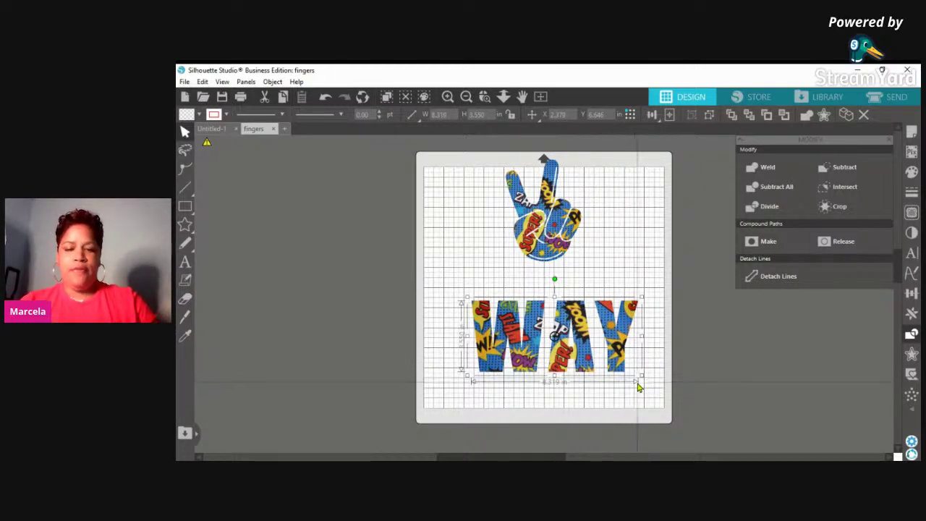
pyautogui.moveTo(592, 358)
pyautogui.mouseDown()
pyautogui.moveTo(572, 362)
pyautogui.moveTo(581, 361)
pyautogui.mouseUp()
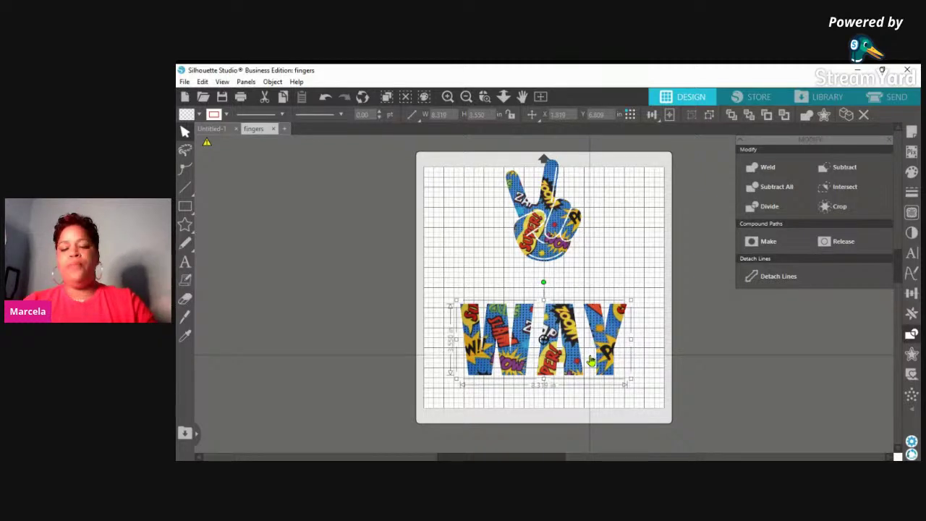